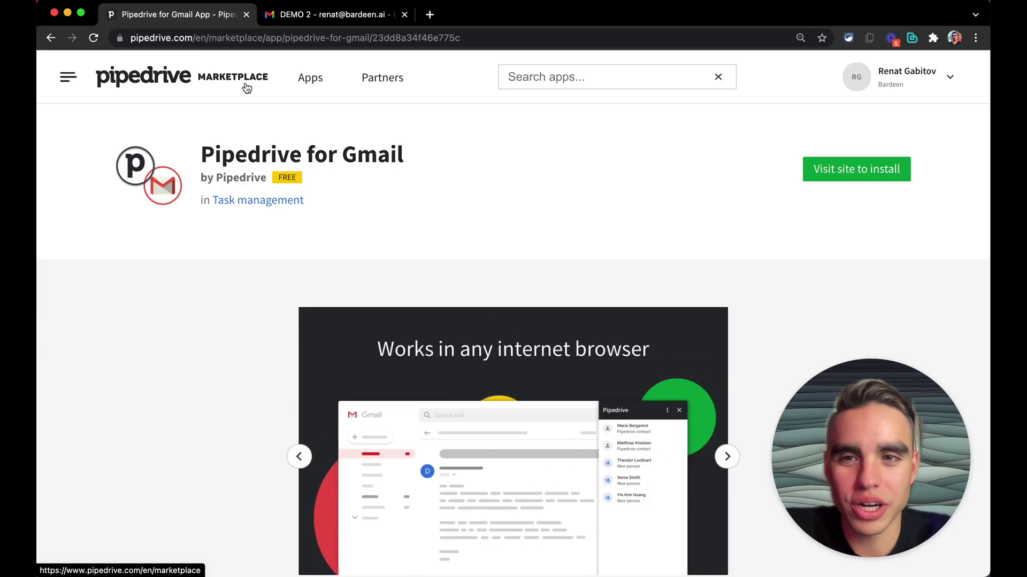
Go from the Pipedrive for Gmail listing to its Google Workspace Marketplace install page
{"action": "left_click", "coordinate": [853, 170]}
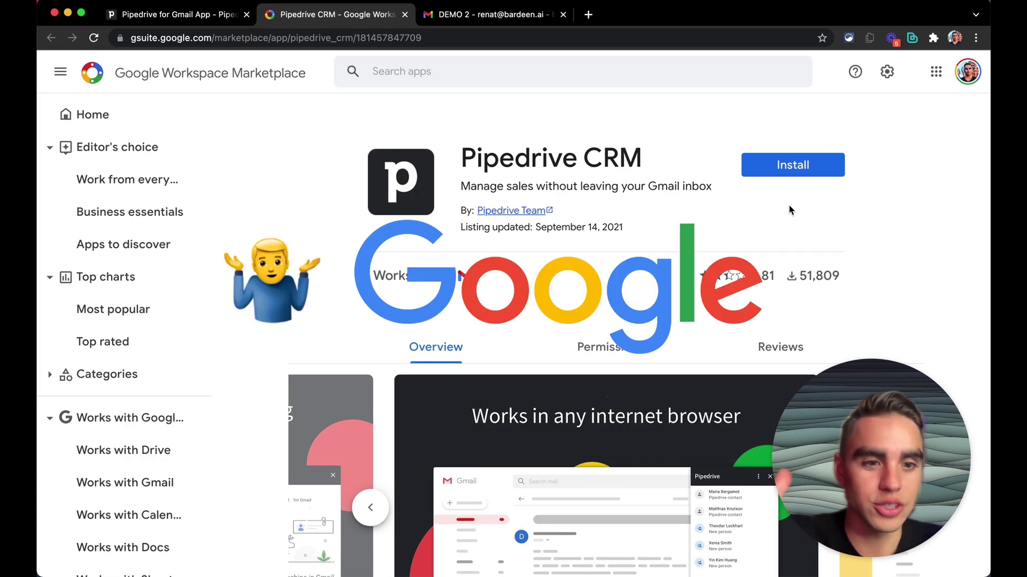
{"action": "scroll", "coordinate": [791, 211], "scroll_direction": "down", "scroll_amount": 1}
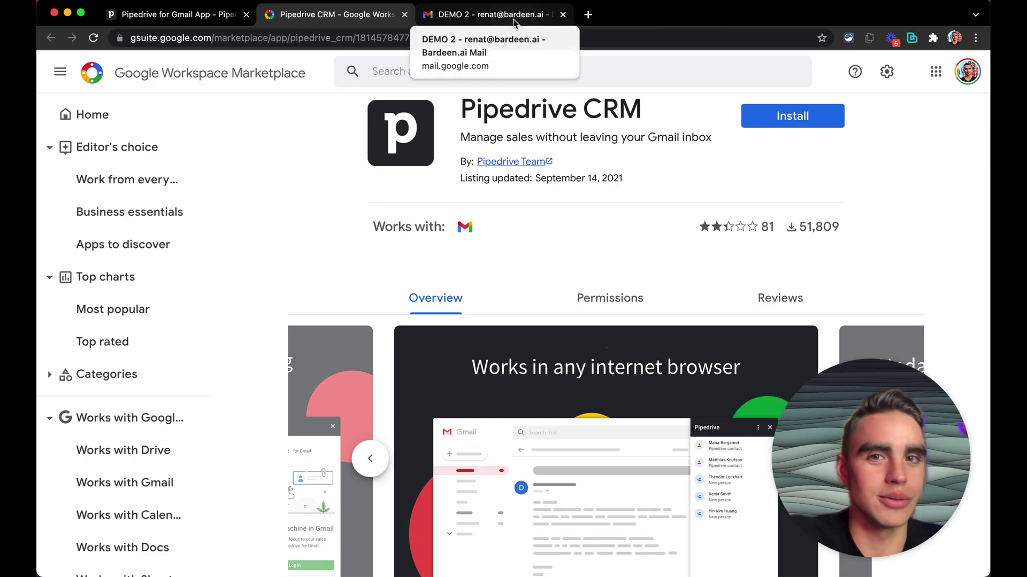
Switch to the Gmail tab showing the DEMO 2 email
{"action": "left_click", "coordinate": [489, 13]}
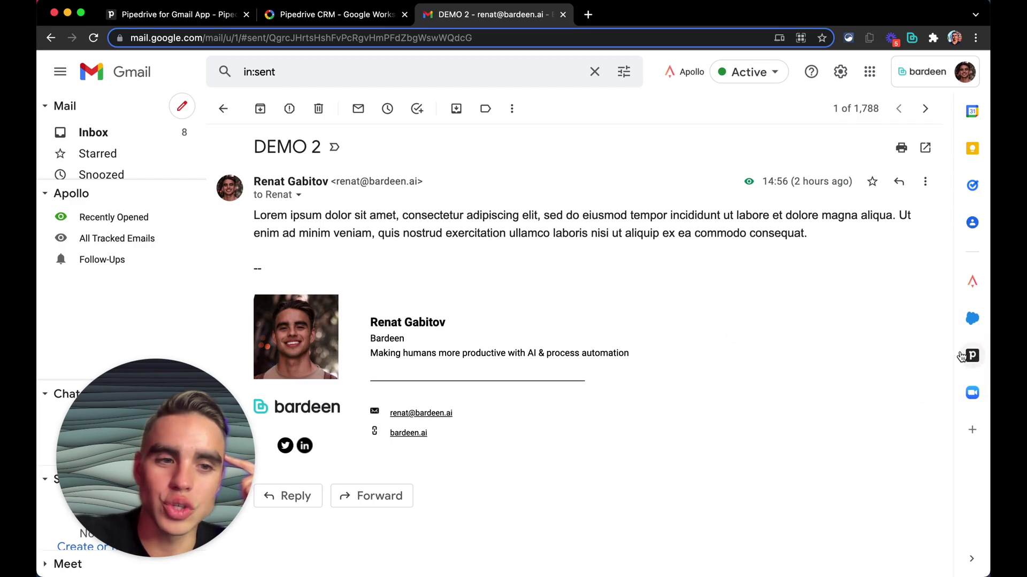
{"action": "left_click", "coordinate": [971, 355]}
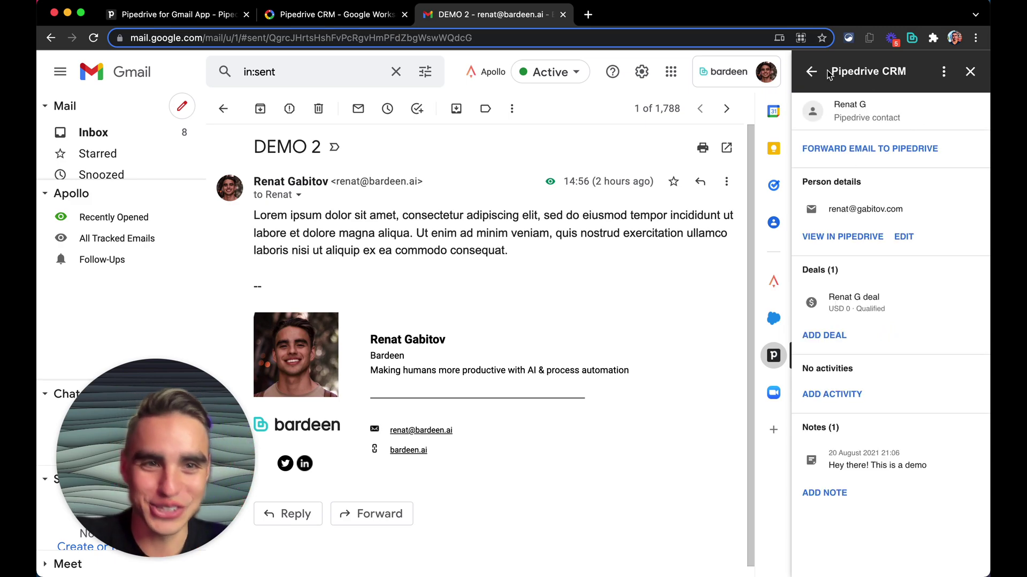
{"action": "left_click", "coordinate": [811, 71]}
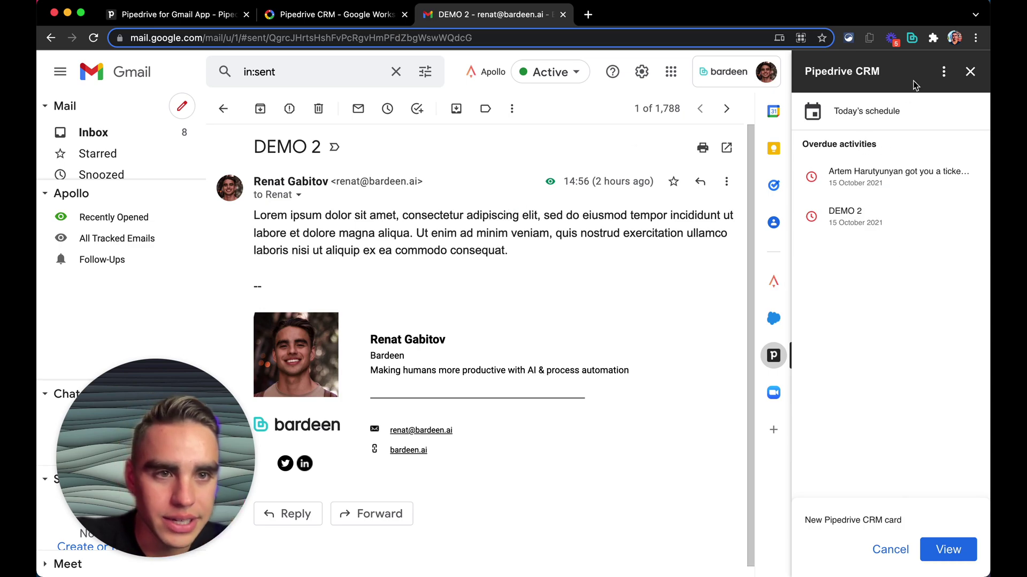
{"action": "left_click", "coordinate": [854, 521]}
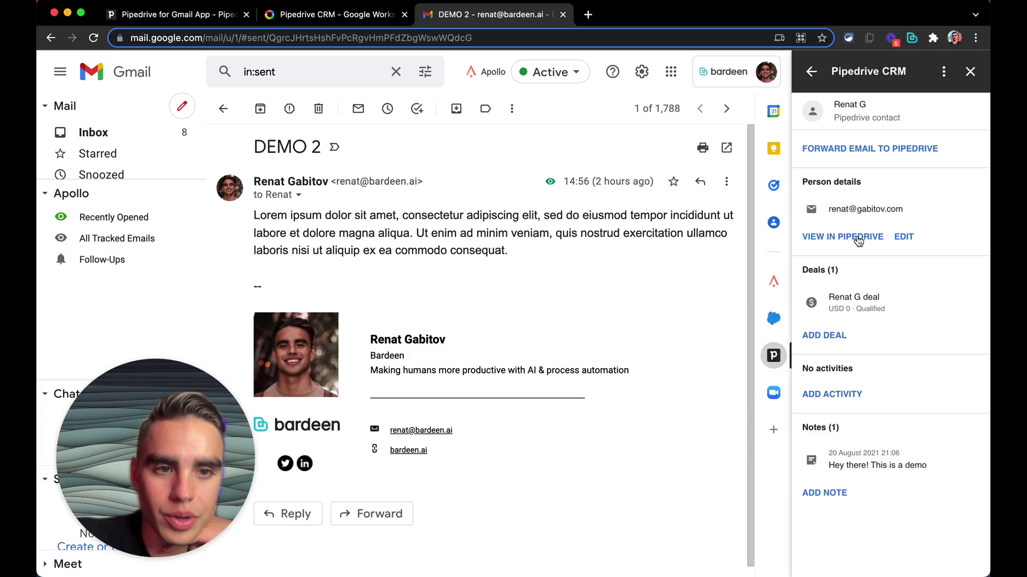
{"action": "left_click", "coordinate": [858, 239]}
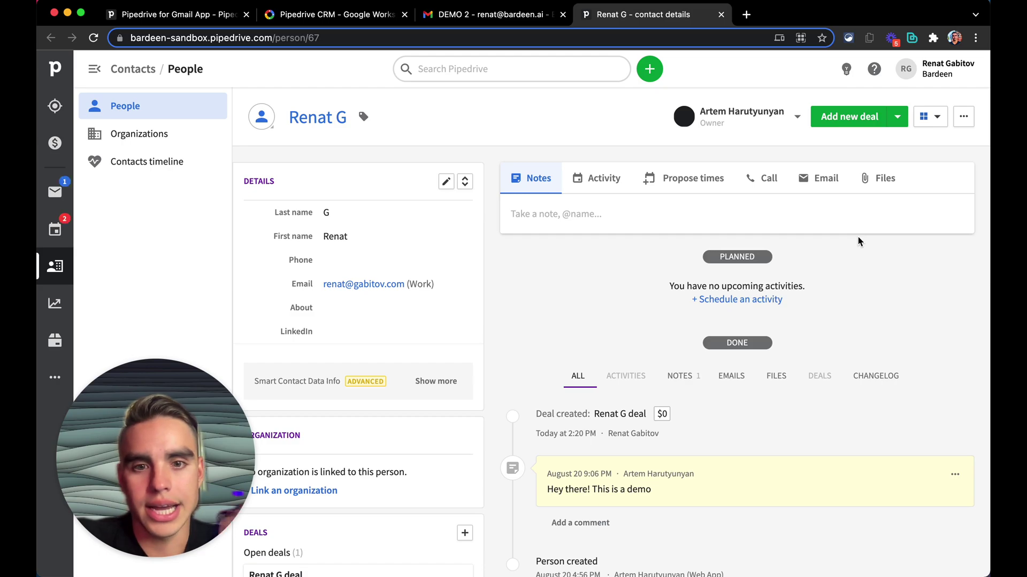
{"action": "left_click", "coordinate": [490, 15]}
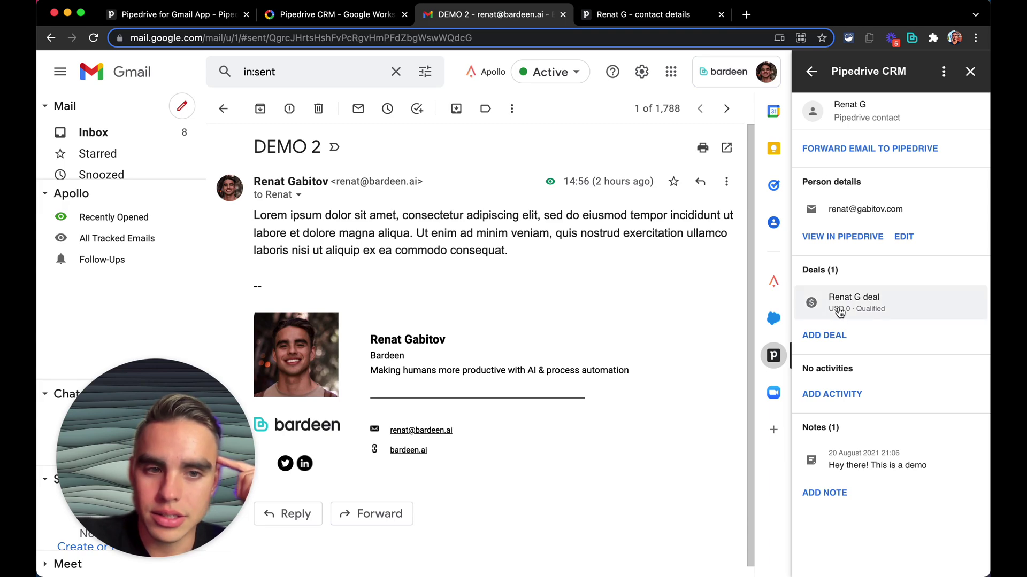
{"action": "left_click", "coordinate": [824, 335]}
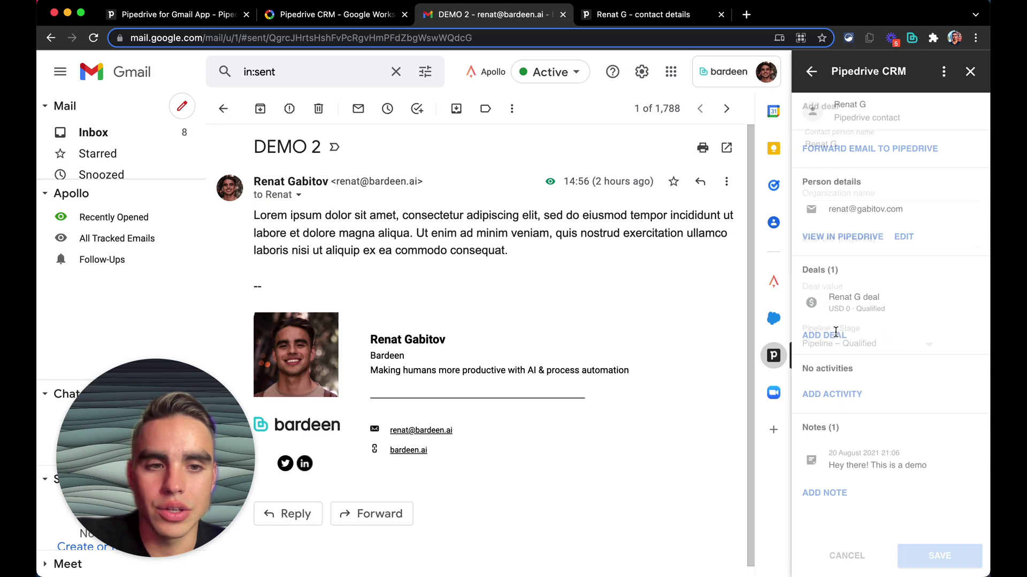
{"action": "left_click", "coordinate": [828, 196]}
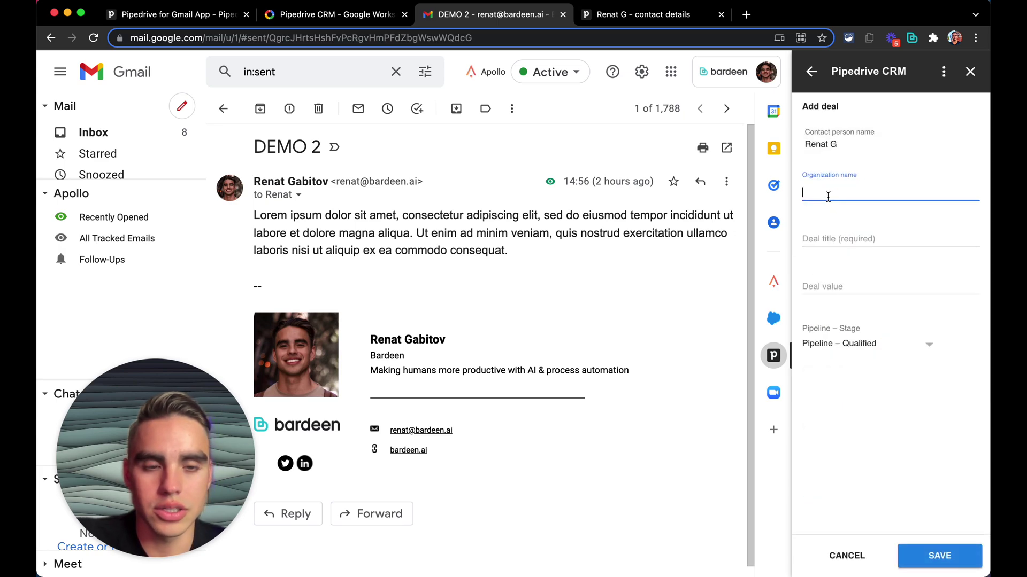
{"action": "type", "text": "Art"}
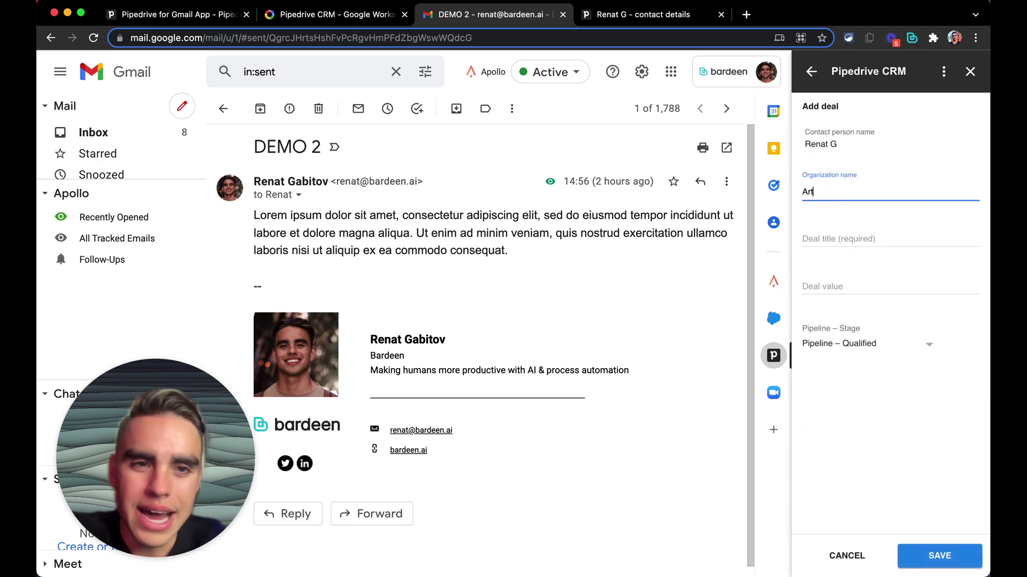
{"action": "type", "text": "em"}
{"action": "key", "text": "super+a"}
{"action": "key", "text": "BackSpace"}
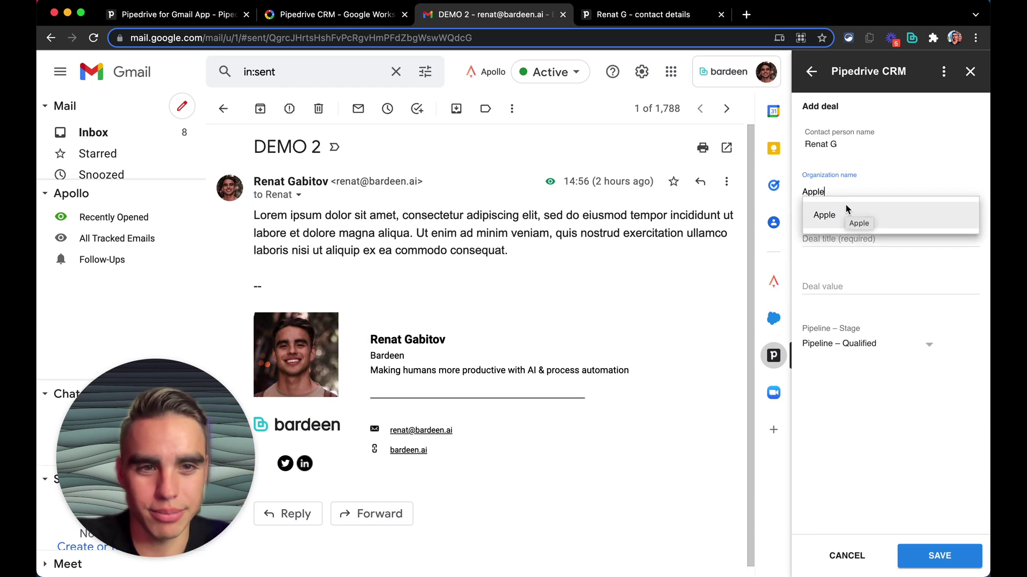
{"action": "left_click", "coordinate": [847, 213]}
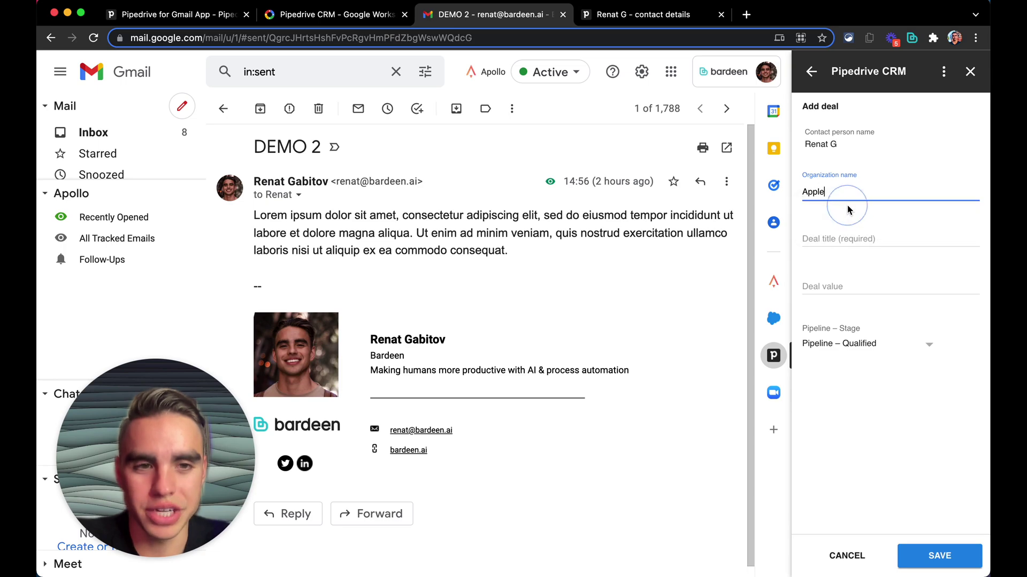
{"action": "left_click", "coordinate": [873, 239]}
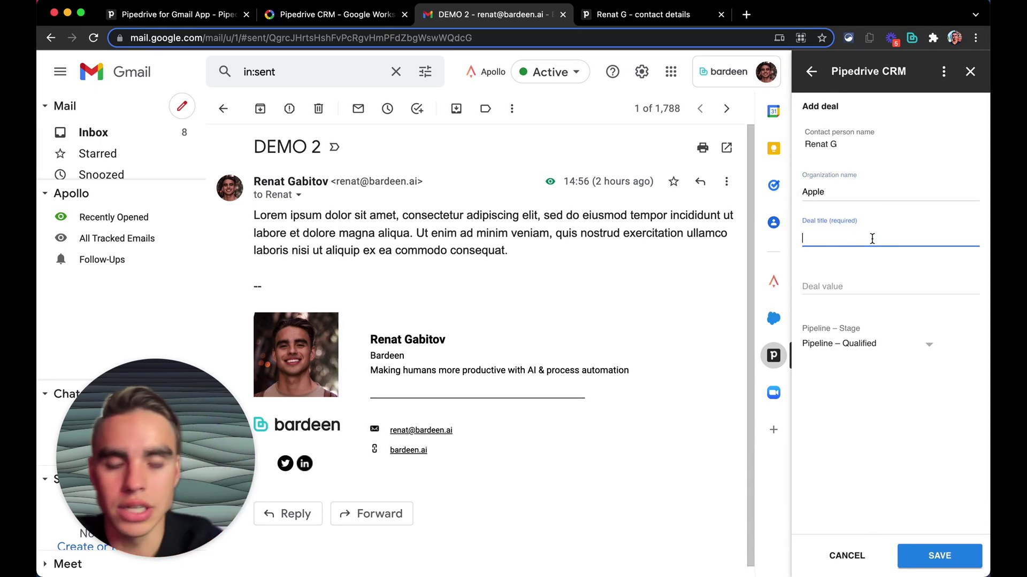
{"action": "type", "text": "DEMO TITLE"}
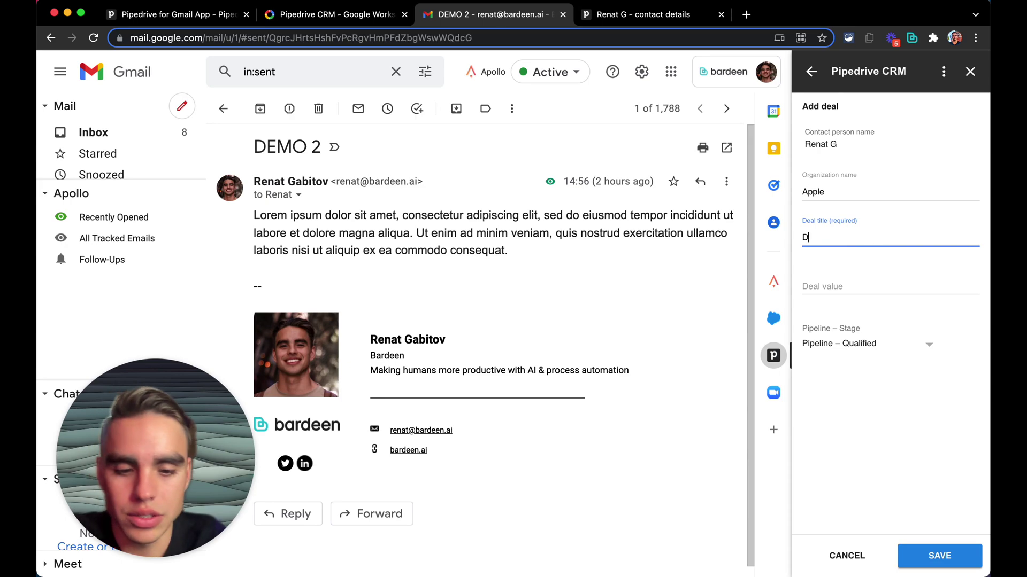
{"action": "left_click", "coordinate": [950, 557]}
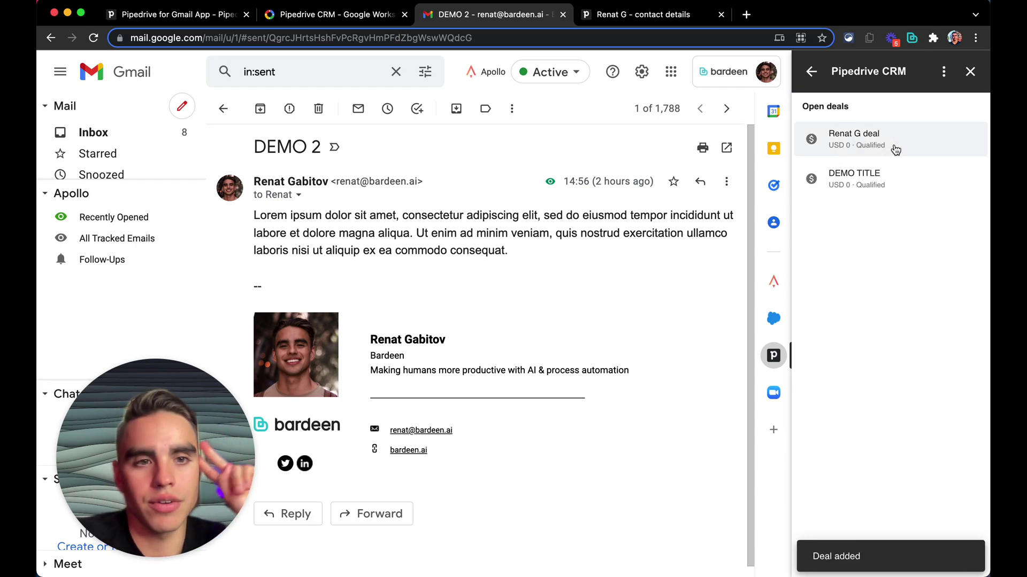
Glance at the demo note, then forward DEMO 2 to Pipedrive and reload Gmail
{"action": "left_click", "coordinate": [812, 71]}
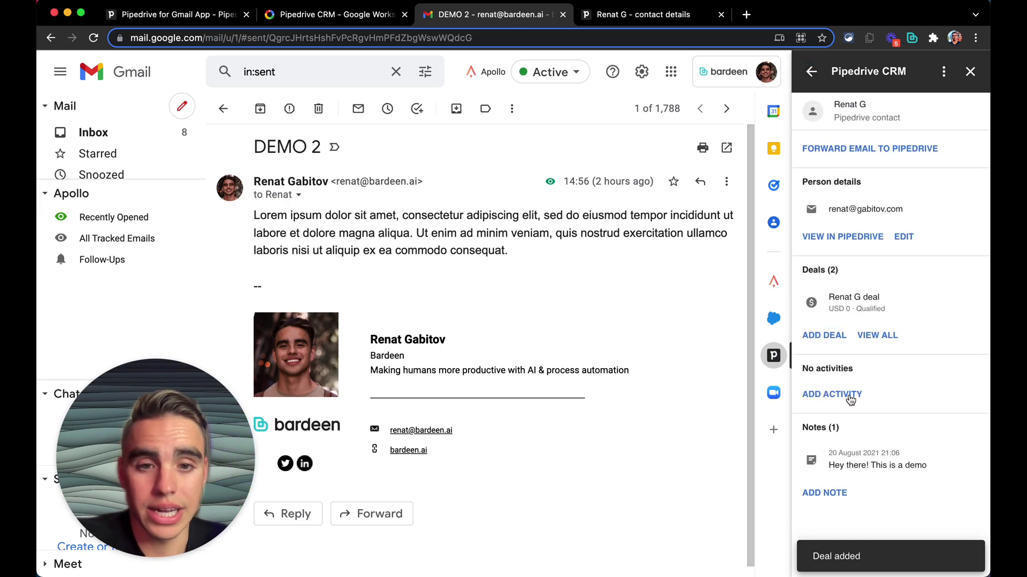
{"action": "left_click", "coordinate": [900, 472]}
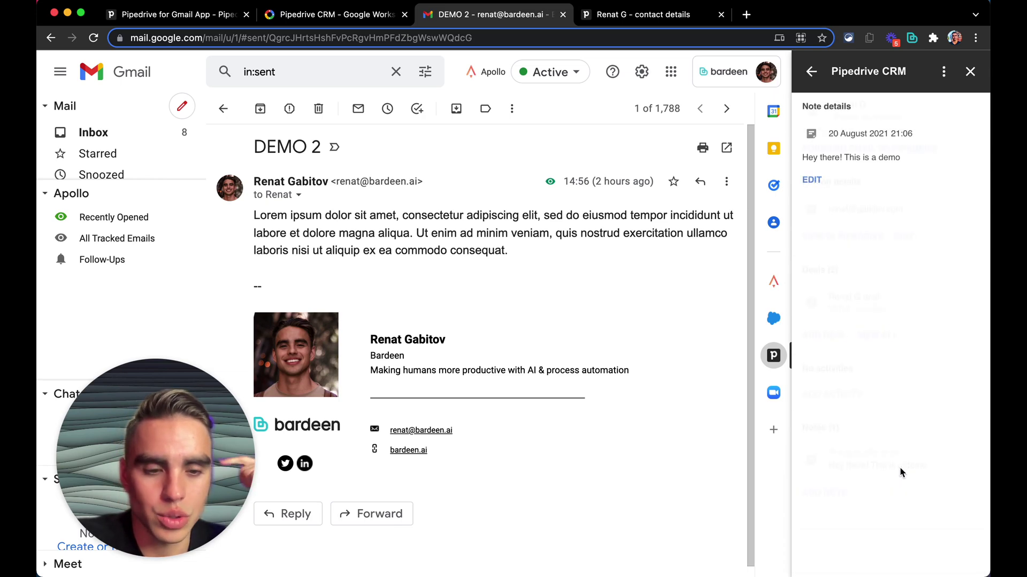
{"action": "left_click", "coordinate": [970, 71]}
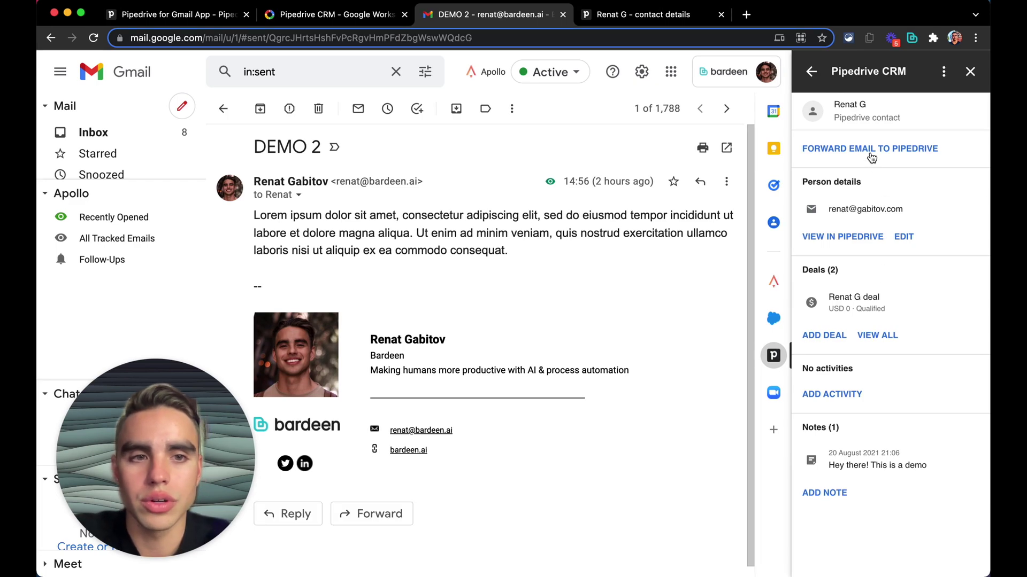
{"action": "left_click", "coordinate": [869, 150]}
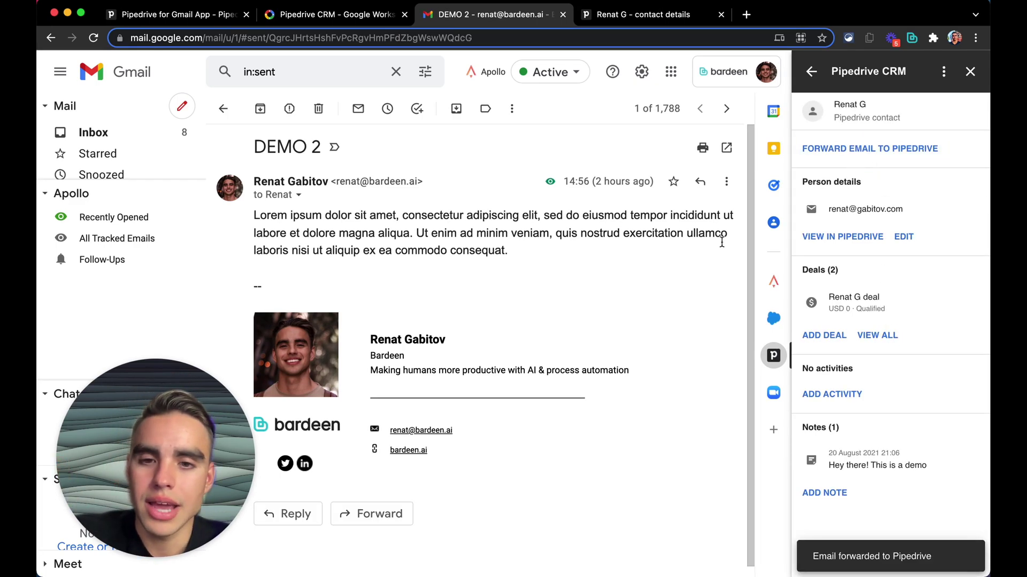
{"action": "scroll", "coordinate": [628, 309], "scroll_direction": "down", "scroll_amount": 1}
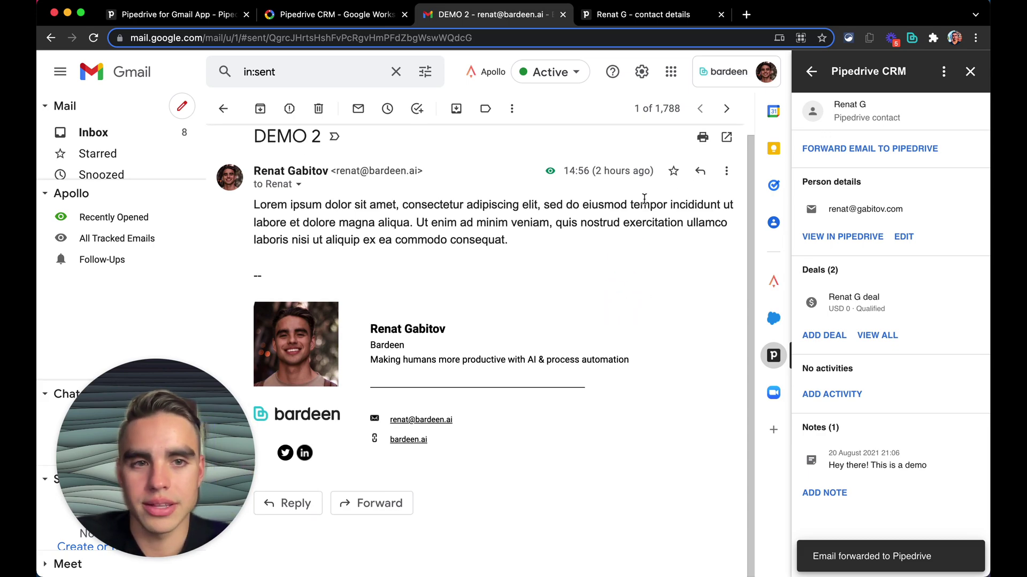
{"action": "key", "text": "super+r"}
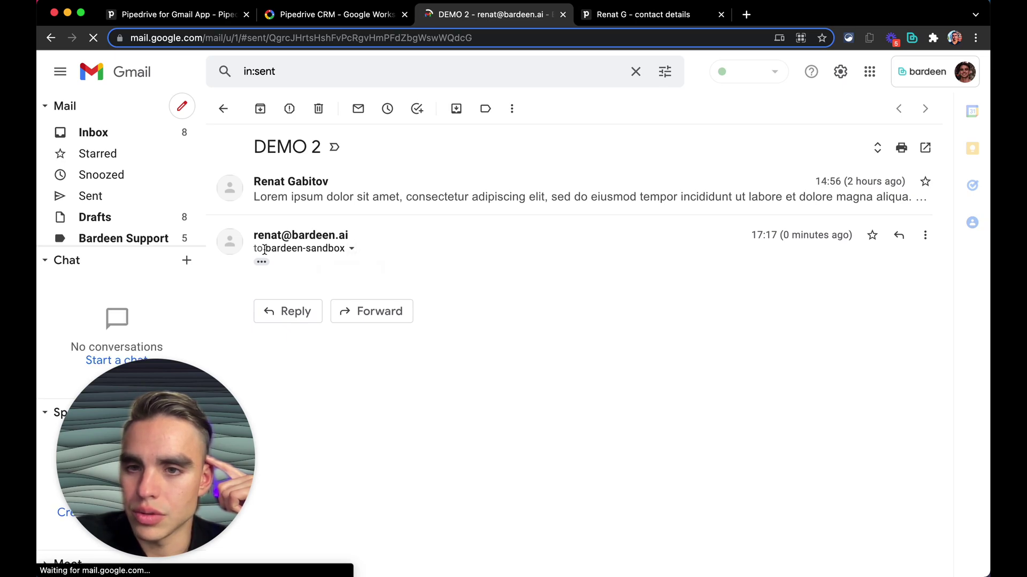
Check the forwarded copy's recipient details, then expand every message in the DEMO 2 thread
{"action": "left_click_drag", "start_coordinate": [265, 248], "coordinate": [328, 251]}
{"action": "left_click", "coordinate": [352, 249]}
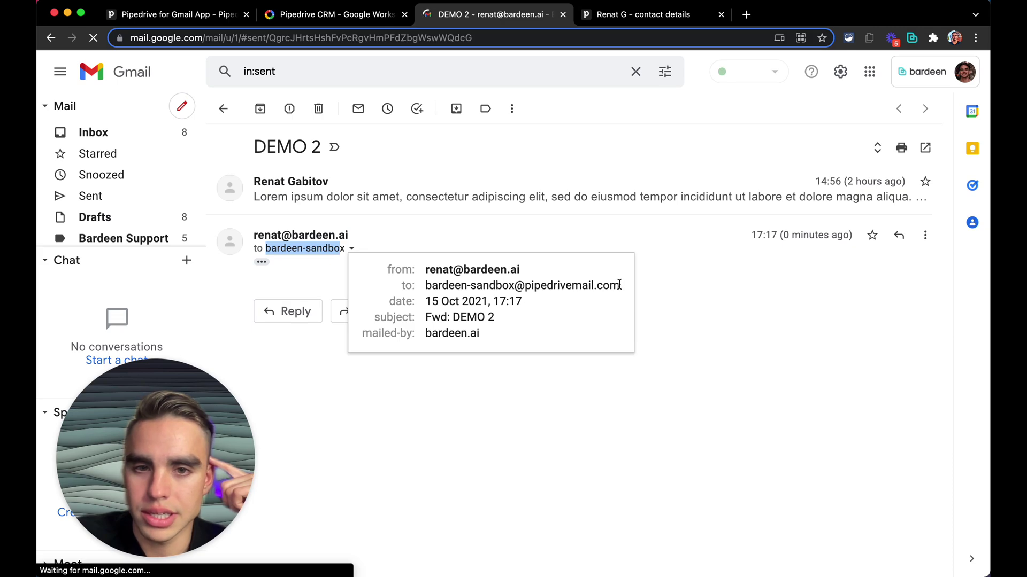
{"action": "left_click_drag", "start_coordinate": [620, 284], "coordinate": [433, 281]}
{"action": "left_click", "coordinate": [666, 280]}
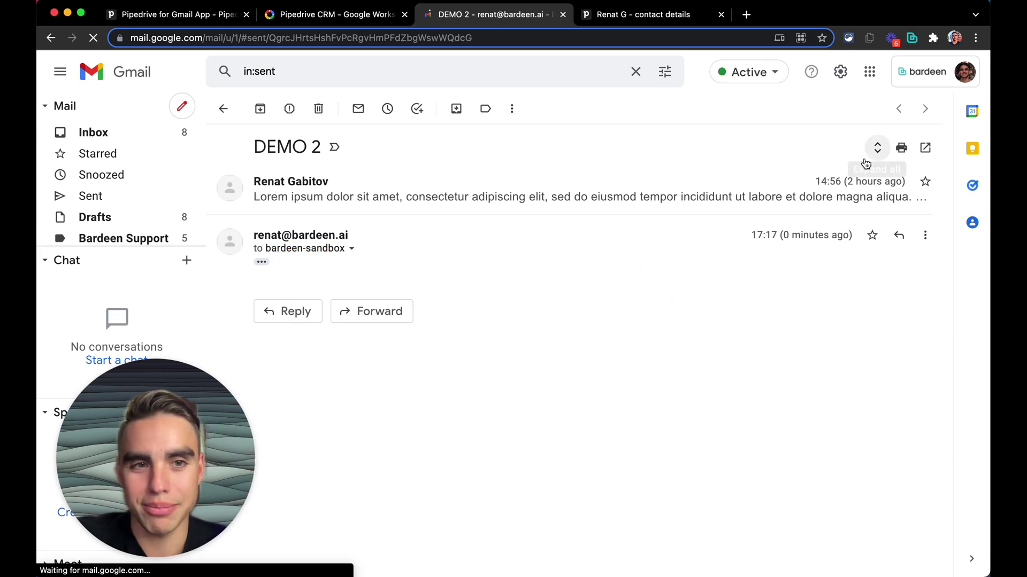
{"action": "left_click", "coordinate": [876, 148]}
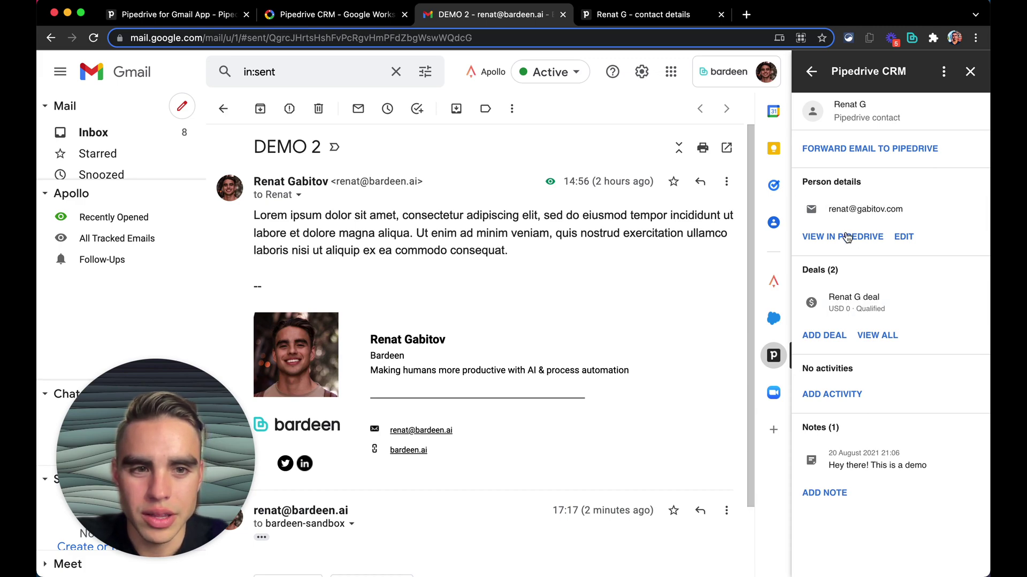
{"action": "left_click", "coordinate": [842, 237], "text": "super"}
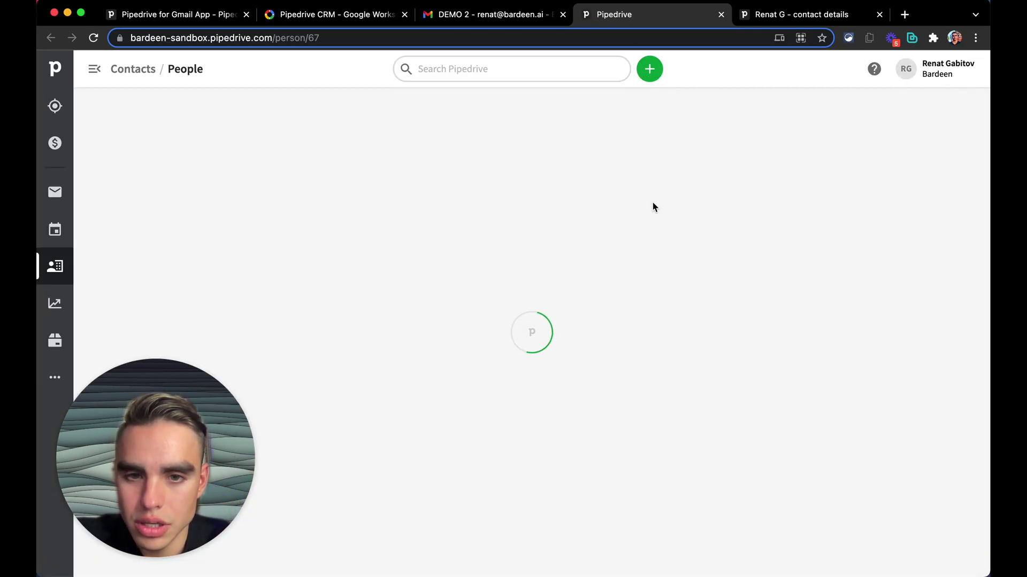
{"action": "scroll", "coordinate": [652, 203], "scroll_direction": "down", "scroll_amount": 3}
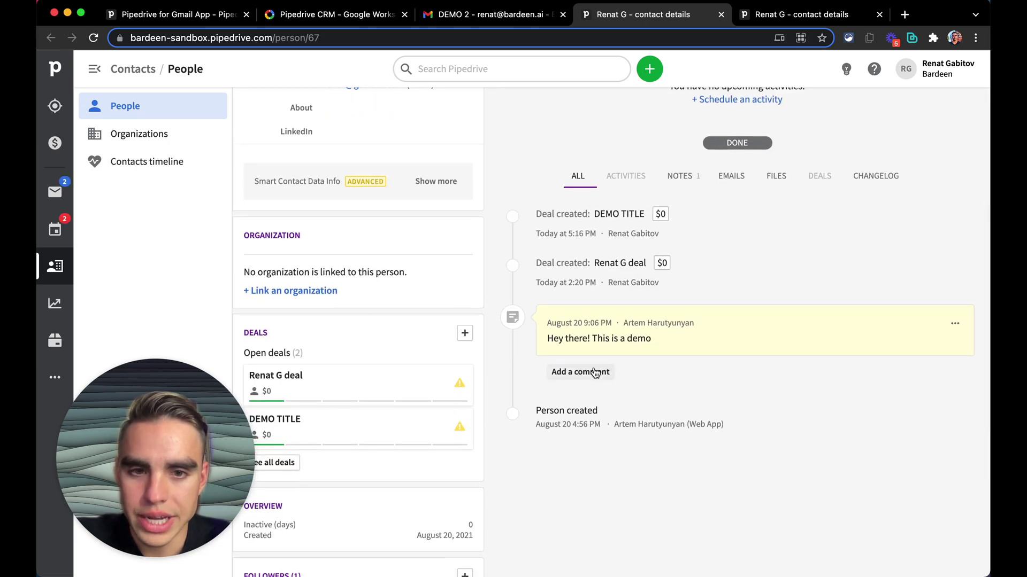
{"action": "scroll", "coordinate": [632, 375], "scroll_direction": "up", "scroll_amount": 1}
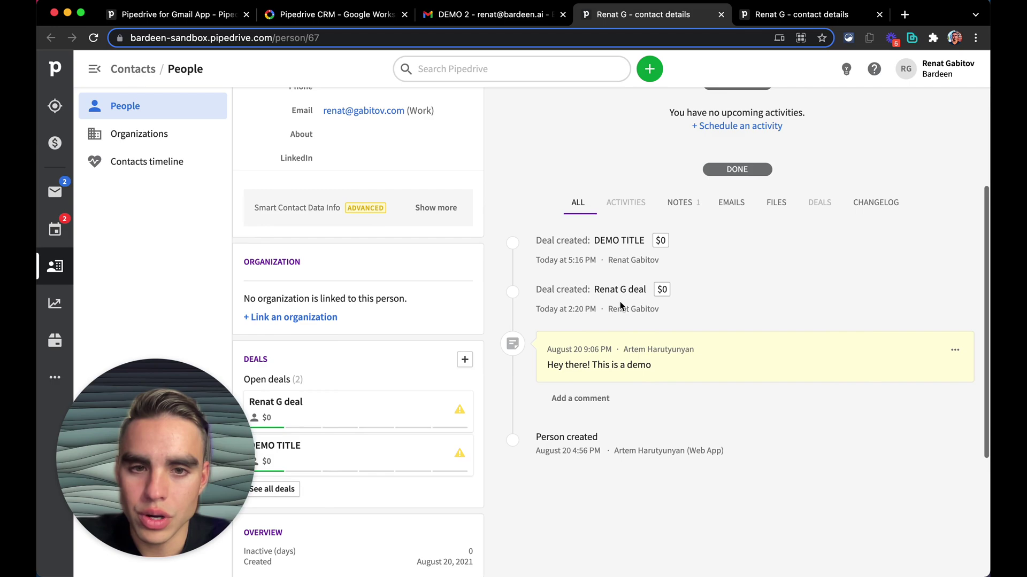
{"action": "left_click", "coordinate": [732, 202]}
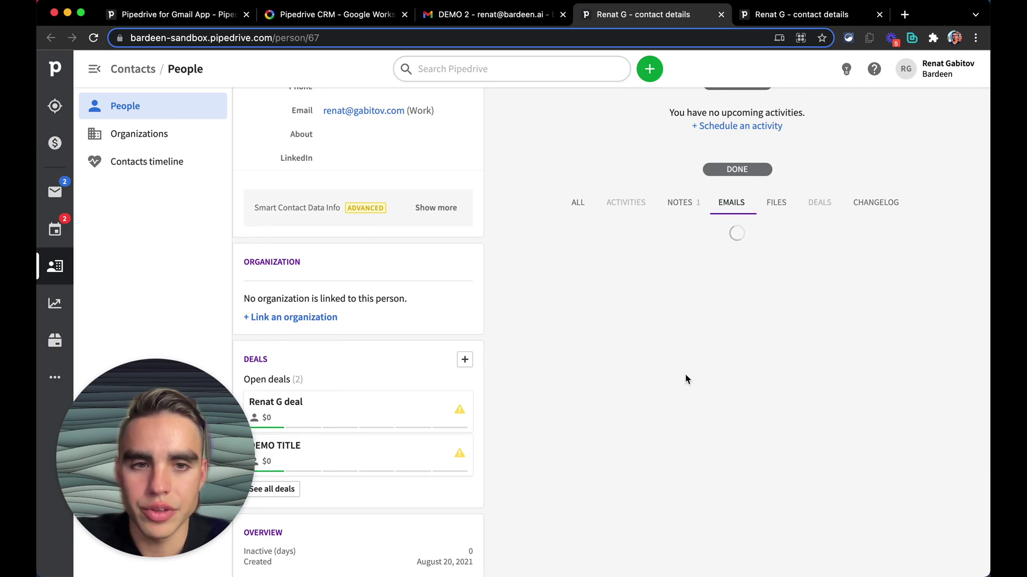
{"action": "scroll", "coordinate": [720, 221], "scroll_direction": "up", "scroll_amount": 3}
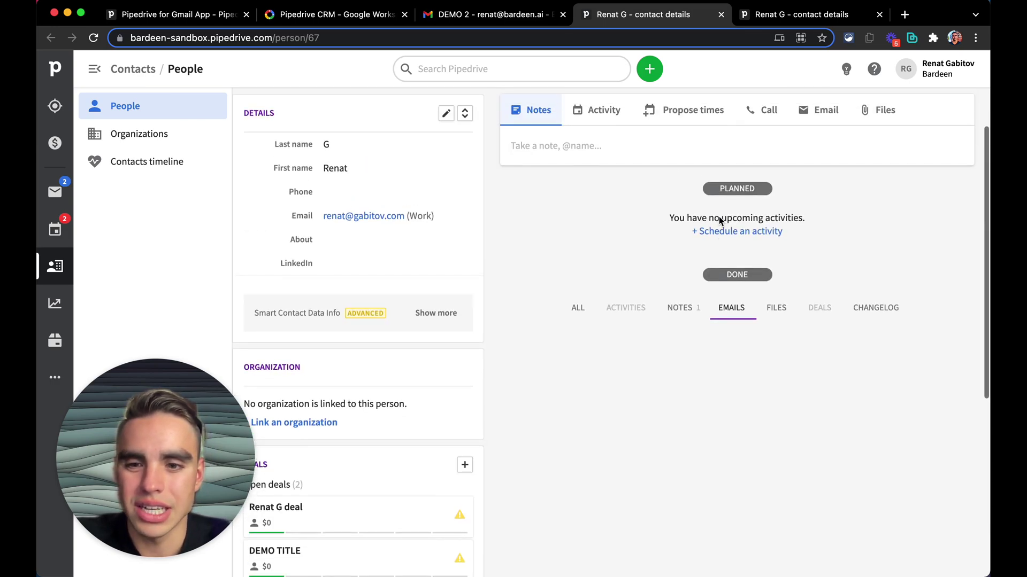
{"action": "scroll", "coordinate": [524, 354], "scroll_direction": "down", "scroll_amount": 5}
{"action": "scroll", "coordinate": [523, 353], "scroll_direction": "down", "scroll_amount": 2}
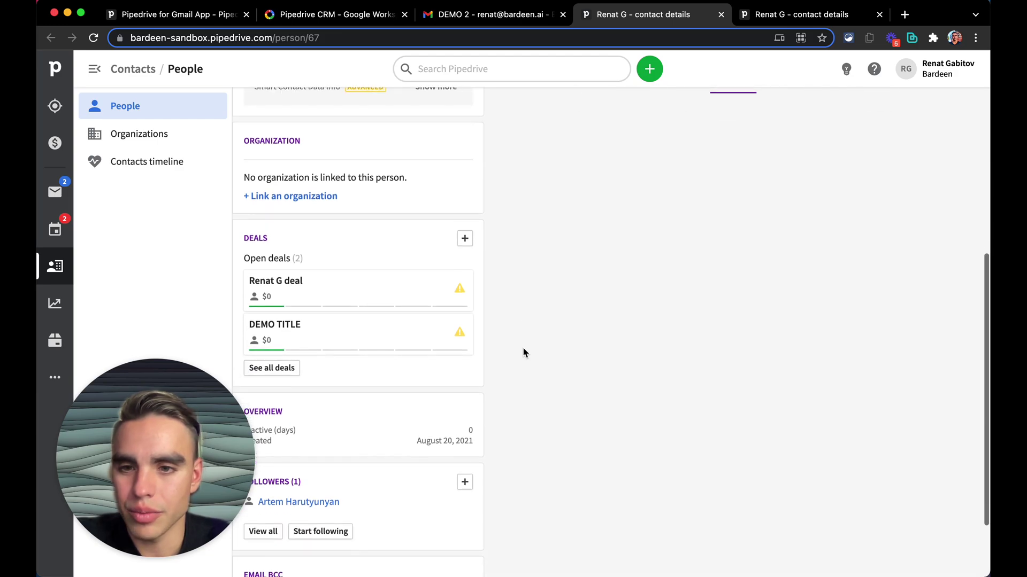
{"action": "left_click", "coordinate": [314, 333]}
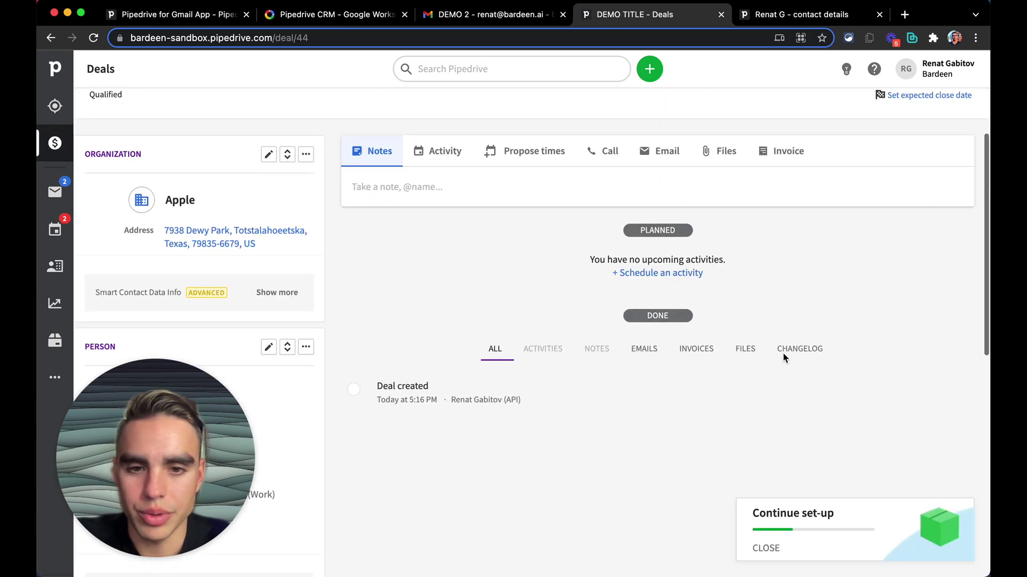
{"action": "scroll", "coordinate": [784, 357], "scroll_direction": "down", "scroll_amount": 1}
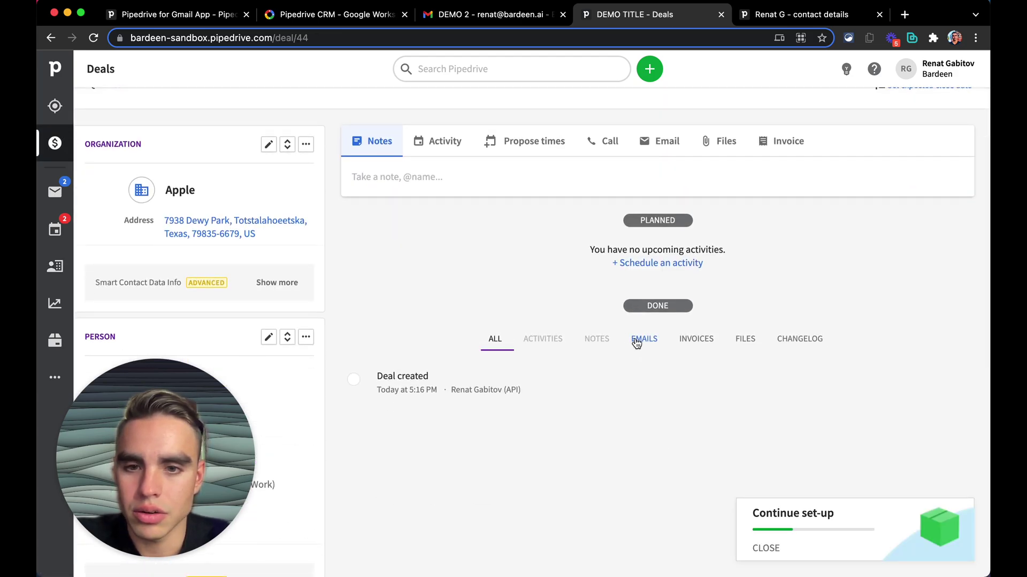
{"action": "scroll", "coordinate": [538, 323], "scroll_direction": "up", "scroll_amount": 3}
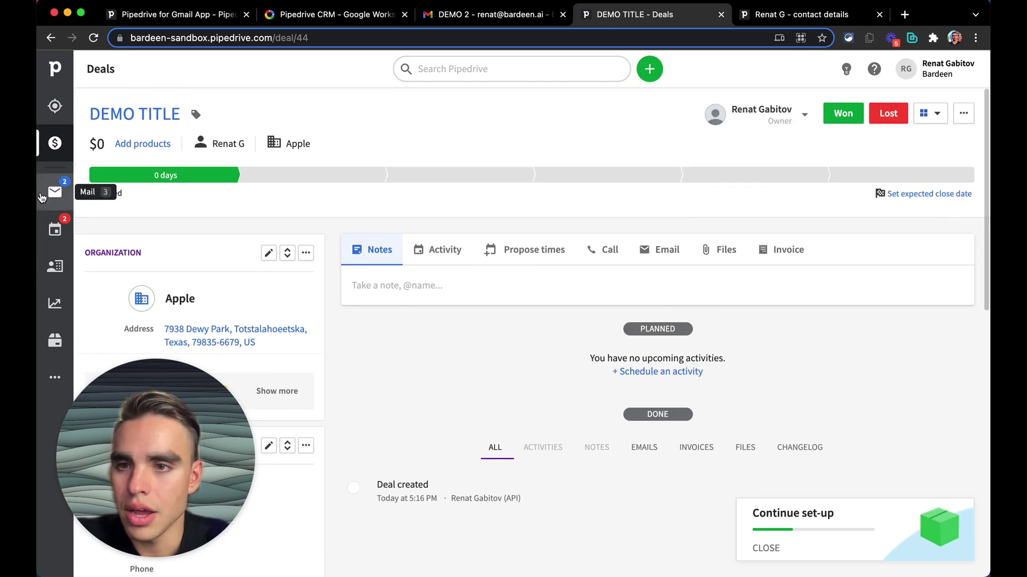
{"action": "left_click", "coordinate": [54, 191]}
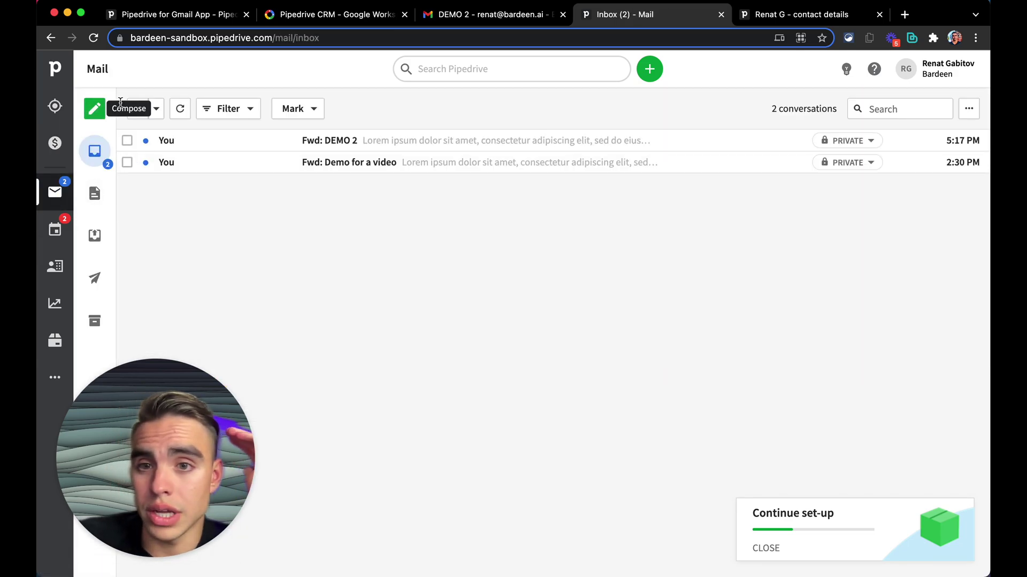
{"action": "left_click", "coordinate": [325, 140]}
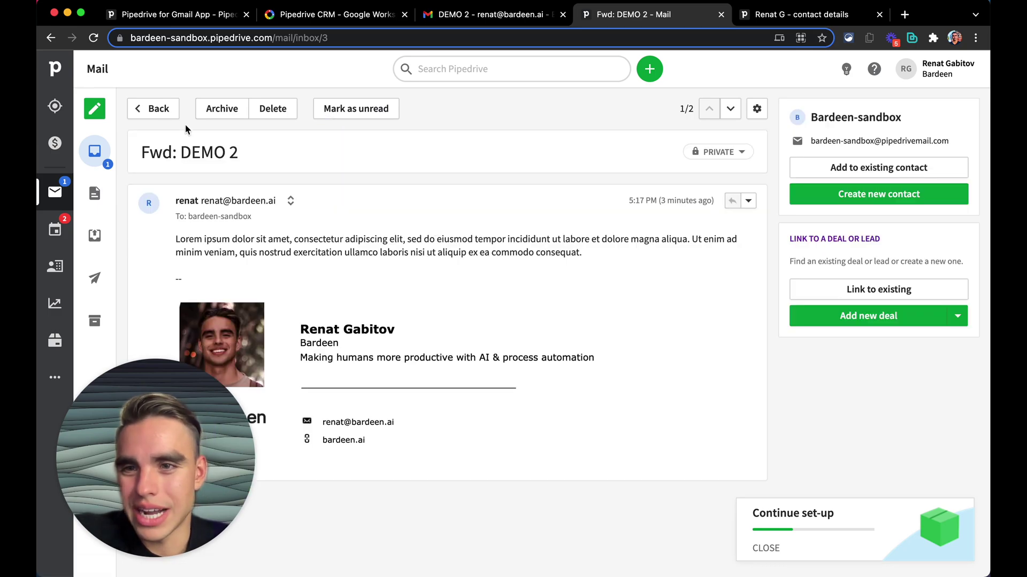
{"action": "key", "text": "alt+Left"}
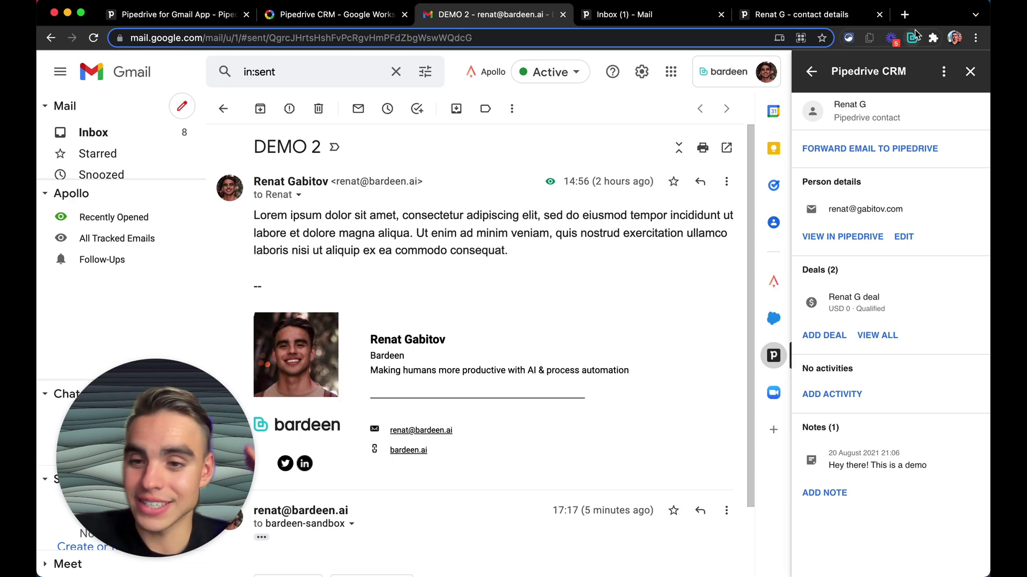
{"action": "left_click", "coordinate": [912, 37]}
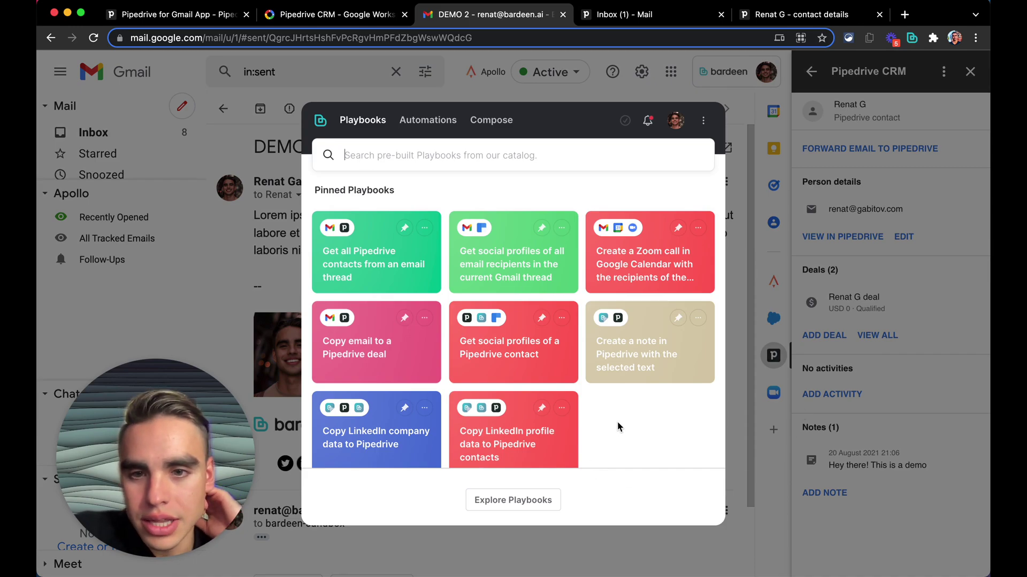
Run the 'Copy email to a Pipedrive deal' playbook with Apple deal as the target
{"action": "left_click", "coordinate": [407, 358]}
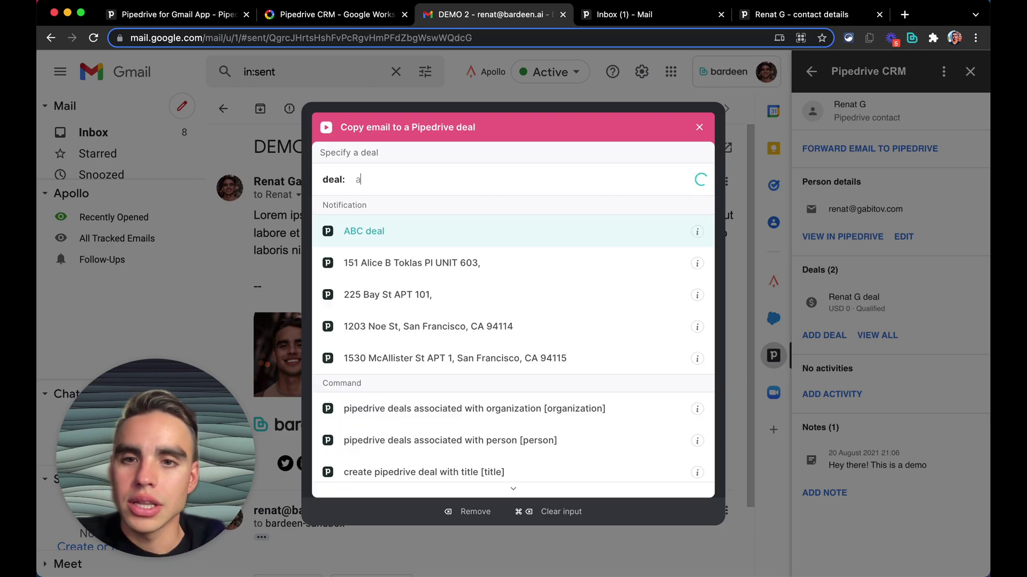
{"action": "type", "text": "apple"}
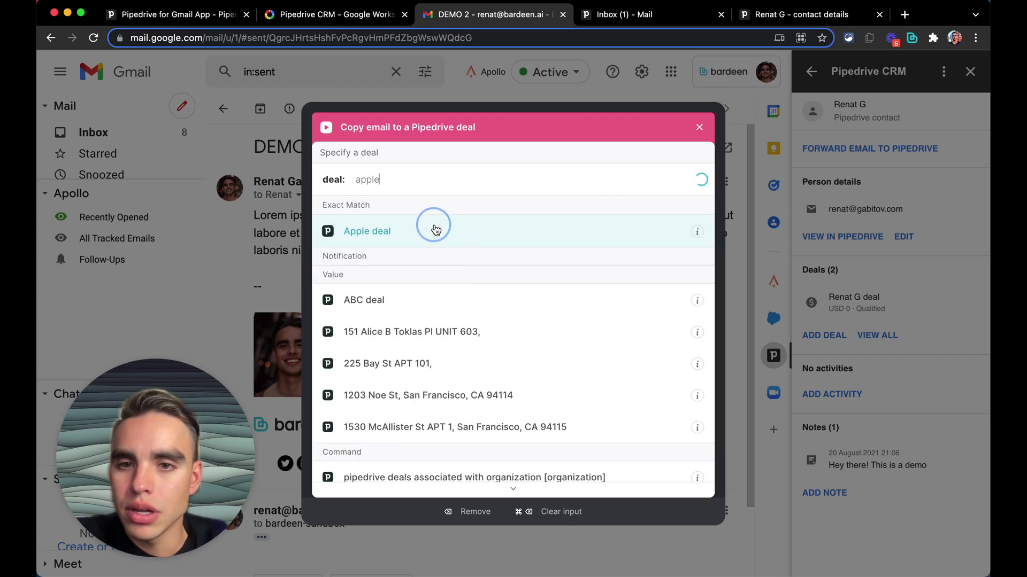
{"action": "left_click", "coordinate": [433, 231]}
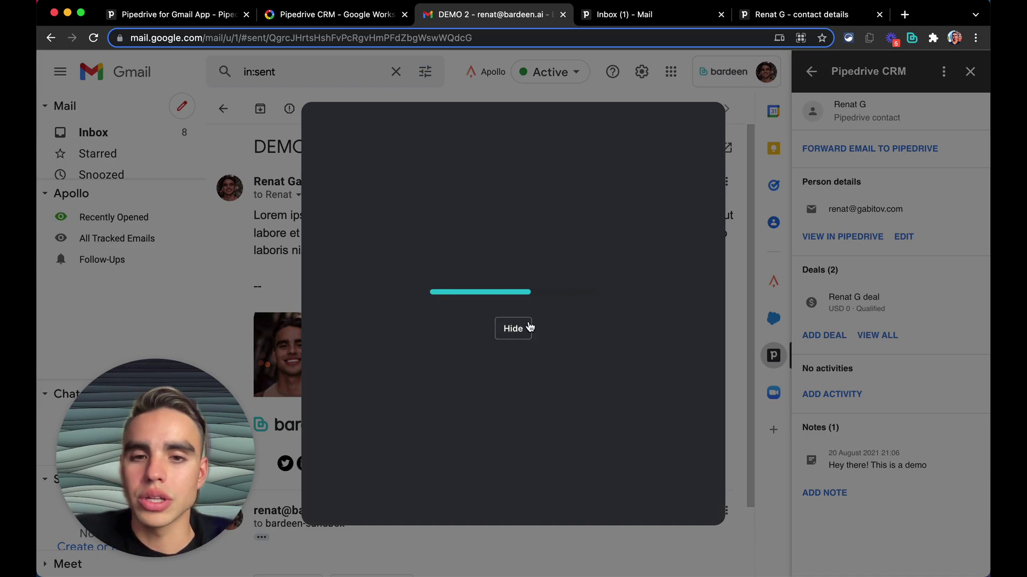
{"action": "left_click", "coordinate": [466, 221]}
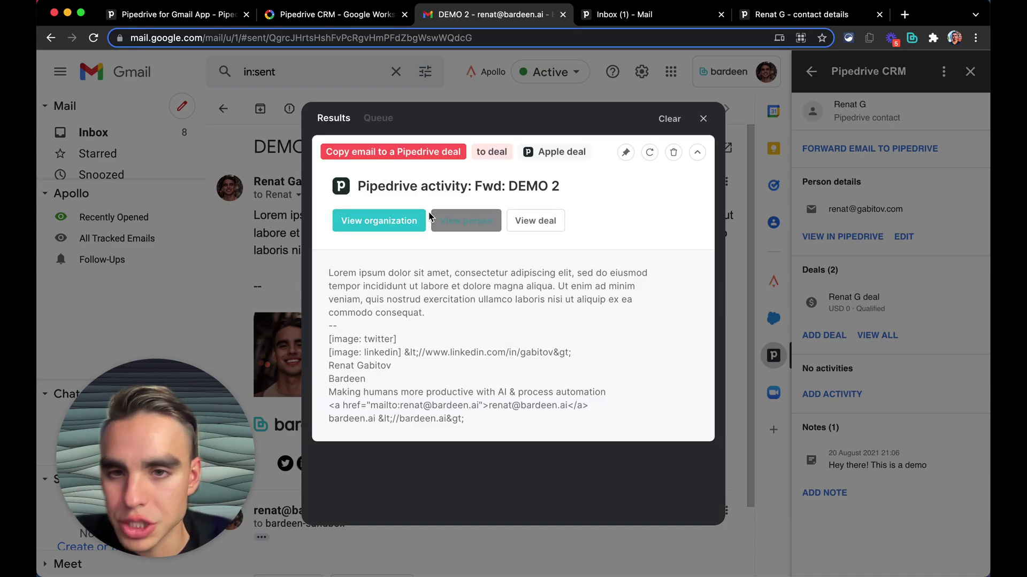
Open the Apple deal, expand the copied Fwd: DEMO 2 email, and return to Gmail
{"action": "left_click", "coordinate": [532, 223]}
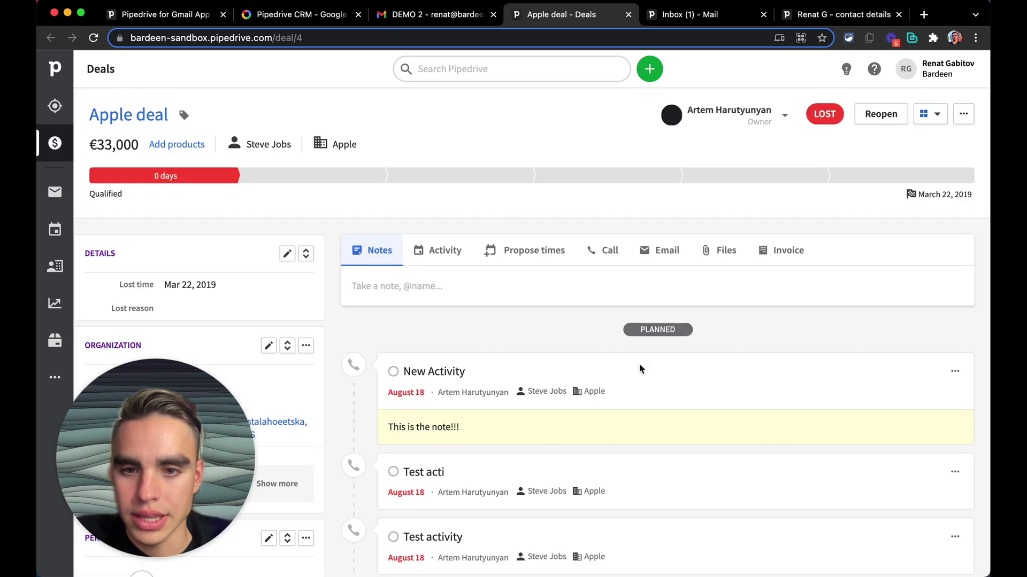
{"action": "scroll", "coordinate": [639, 369], "scroll_direction": "down", "scroll_amount": 3}
{"action": "scroll", "coordinate": [640, 369], "scroll_direction": "down", "scroll_amount": 8}
{"action": "scroll", "coordinate": [640, 369], "scroll_direction": "down", "scroll_amount": 5}
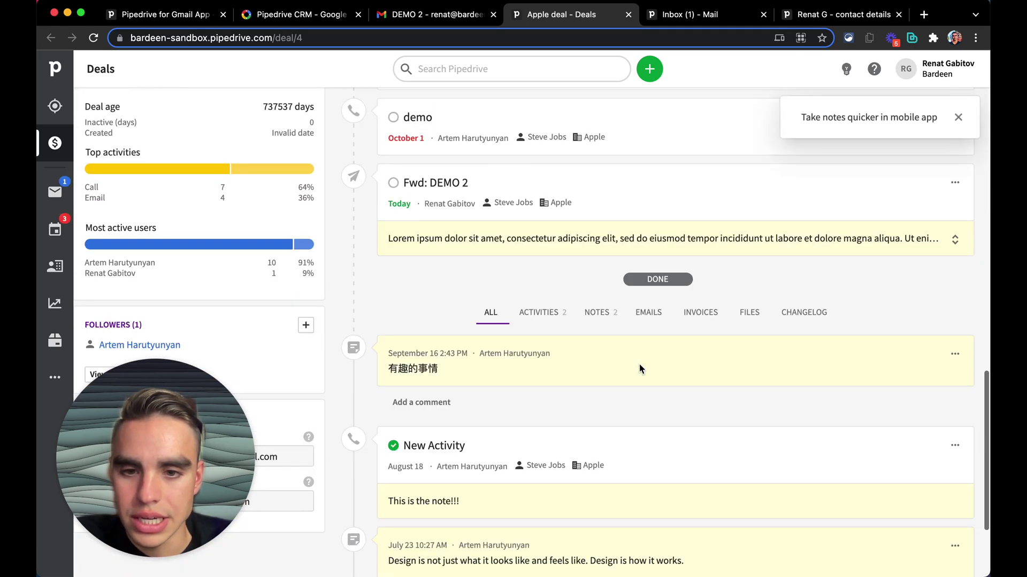
{"action": "scroll", "coordinate": [639, 369], "scroll_direction": "up", "scroll_amount": 10}
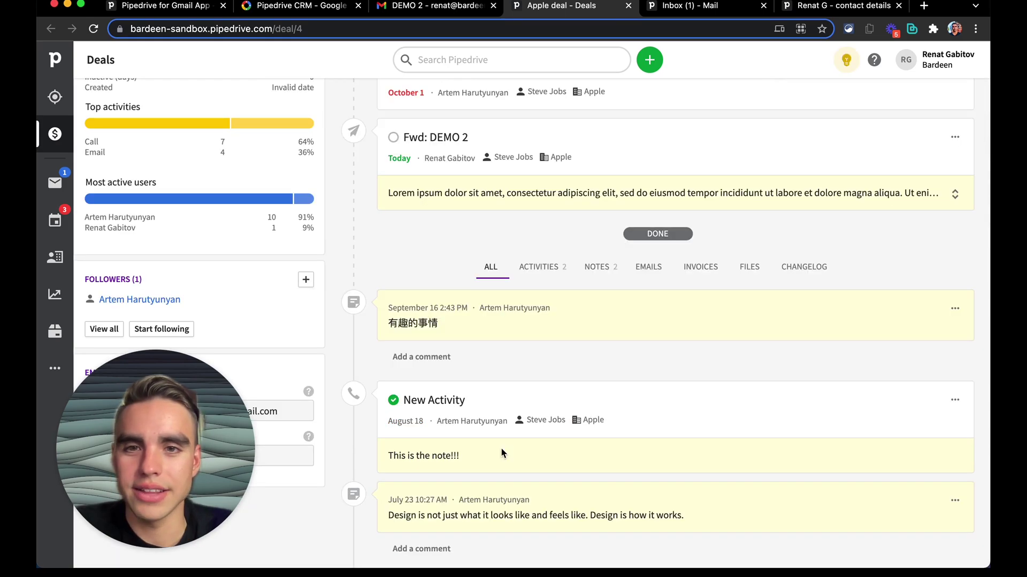
{"action": "left_click", "coordinate": [955, 194]}
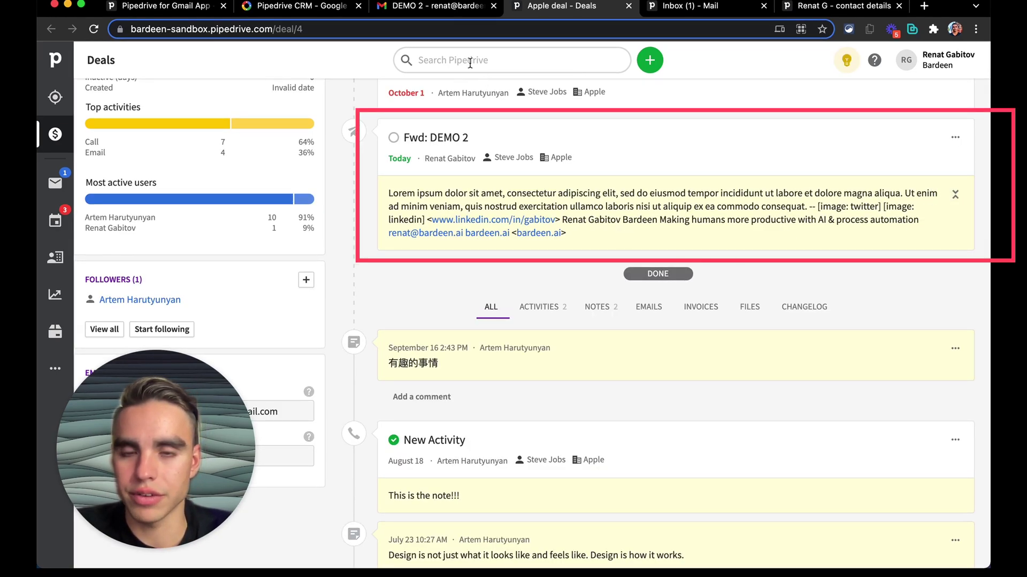
{"action": "left_click", "coordinate": [438, 6]}
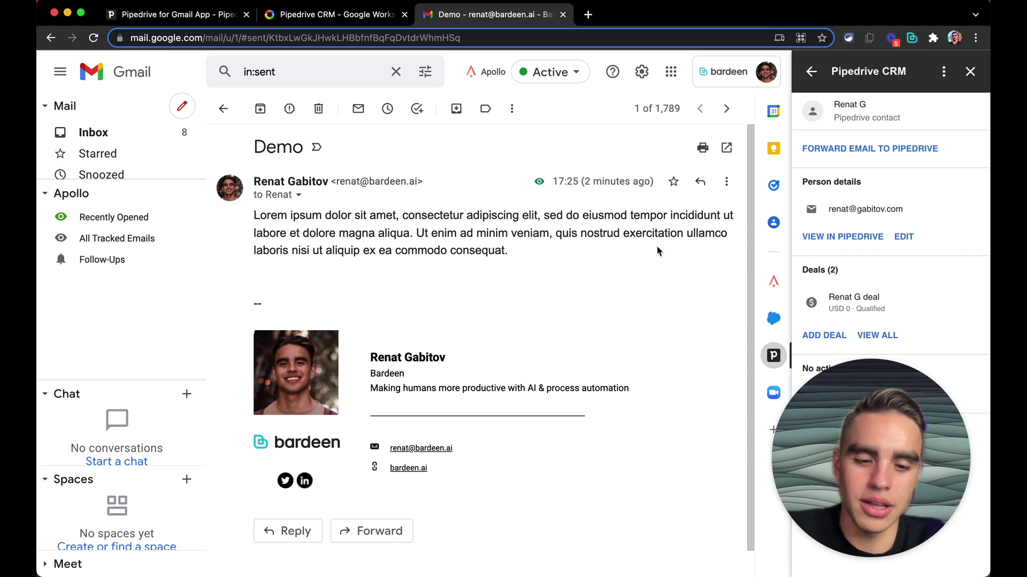
{"action": "key", "text": "alt+b"}
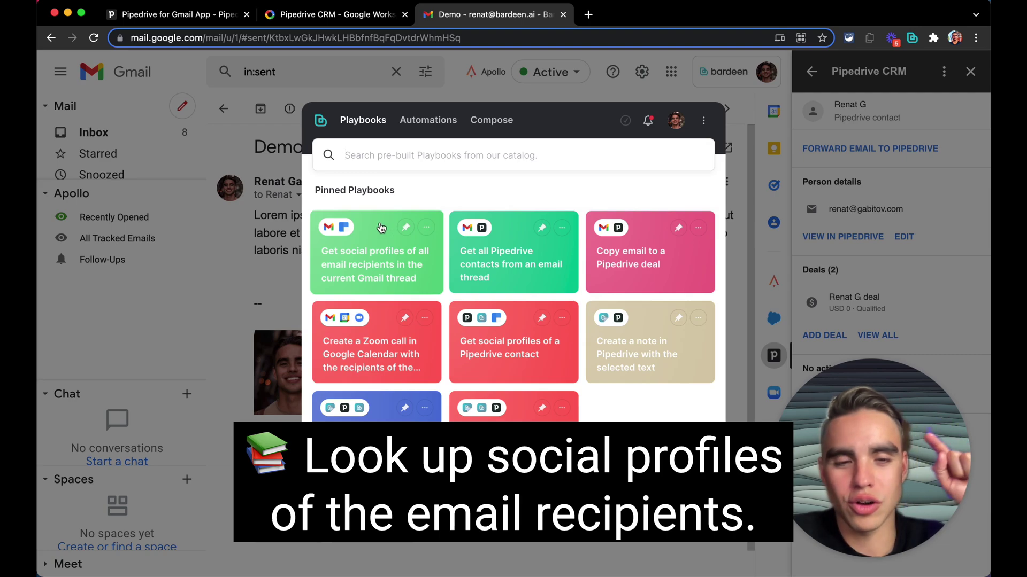
{"action": "left_click", "coordinate": [383, 226]}
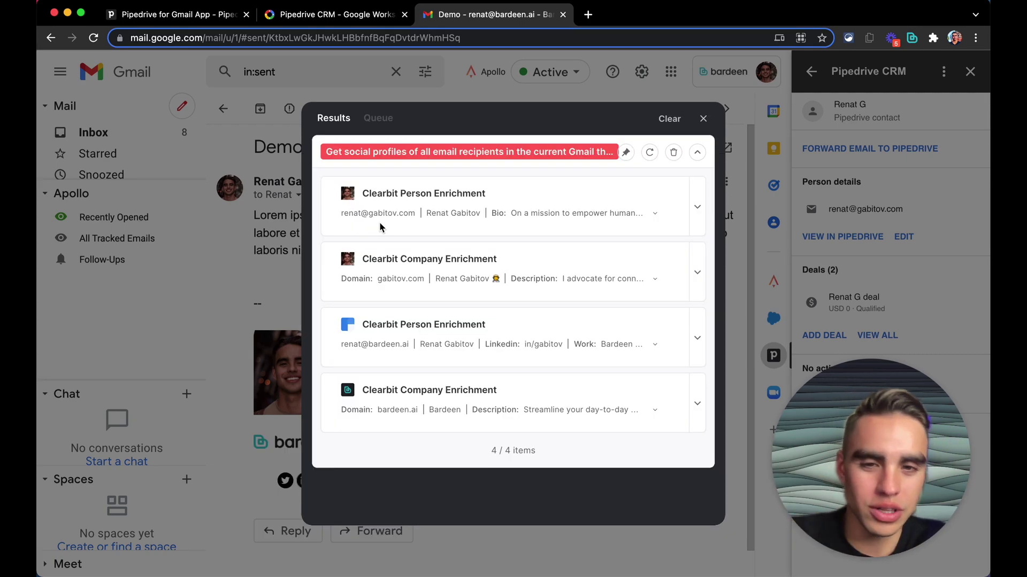
{"action": "left_click", "coordinate": [696, 272]}
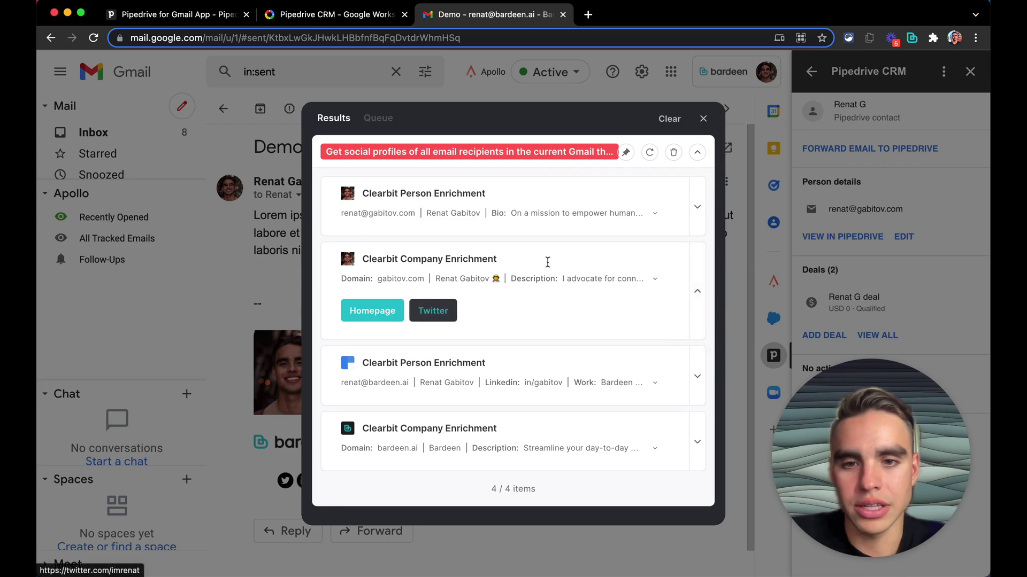
{"action": "left_click", "coordinate": [697, 207]}
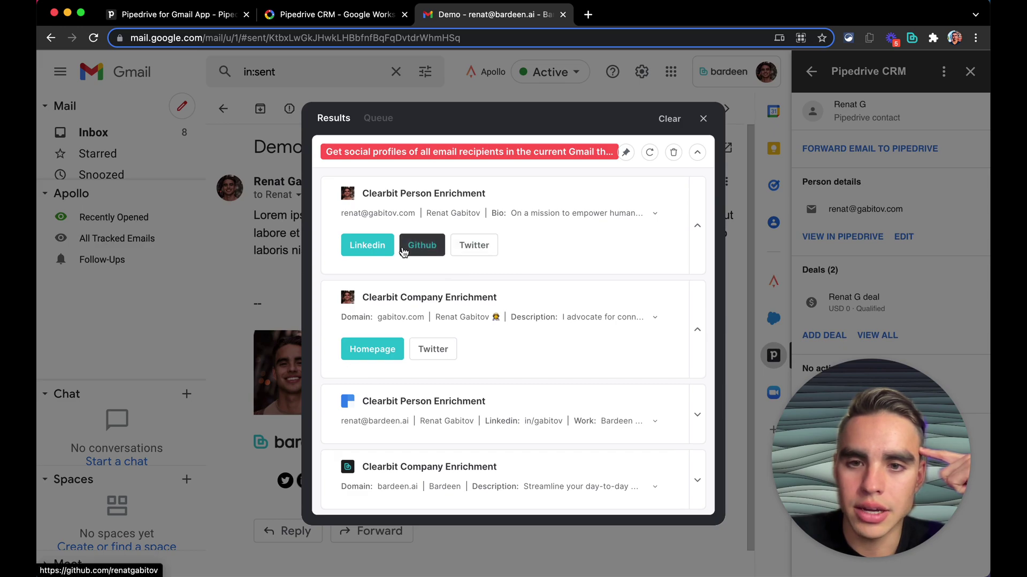
{"action": "left_click", "coordinate": [479, 247]}
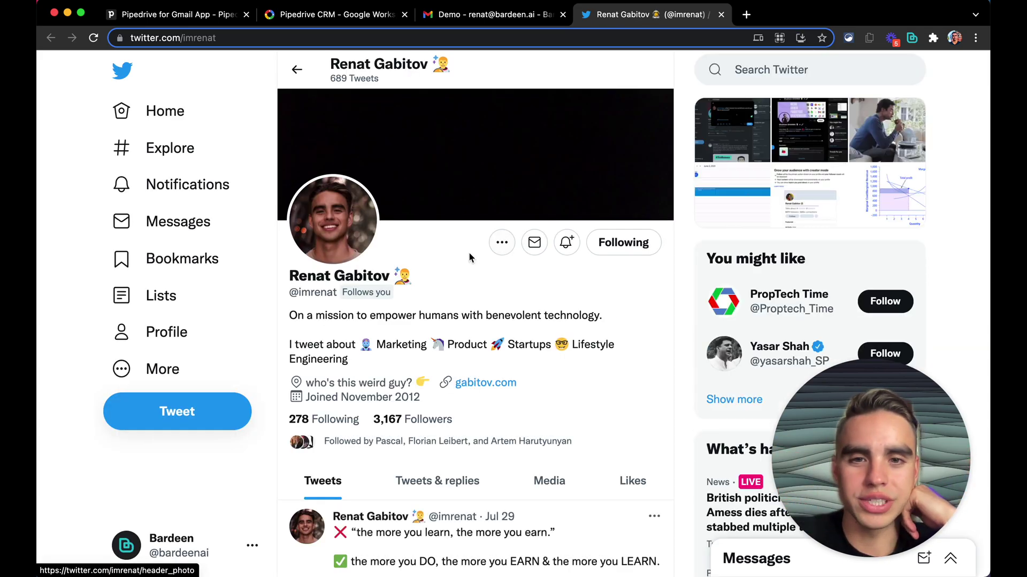
{"action": "key", "text": "super+w"}
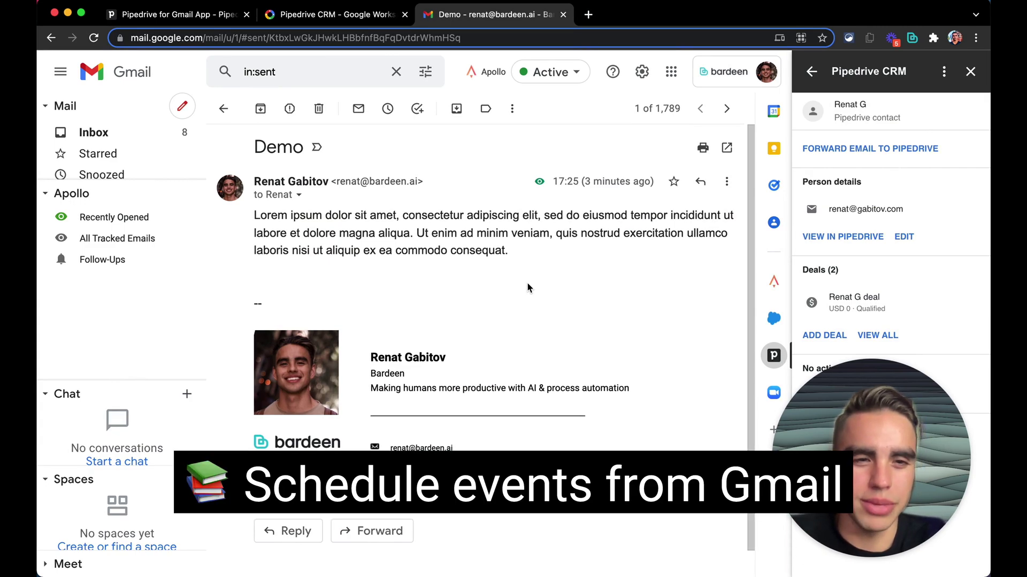
{"action": "left_click", "coordinate": [773, 110]}
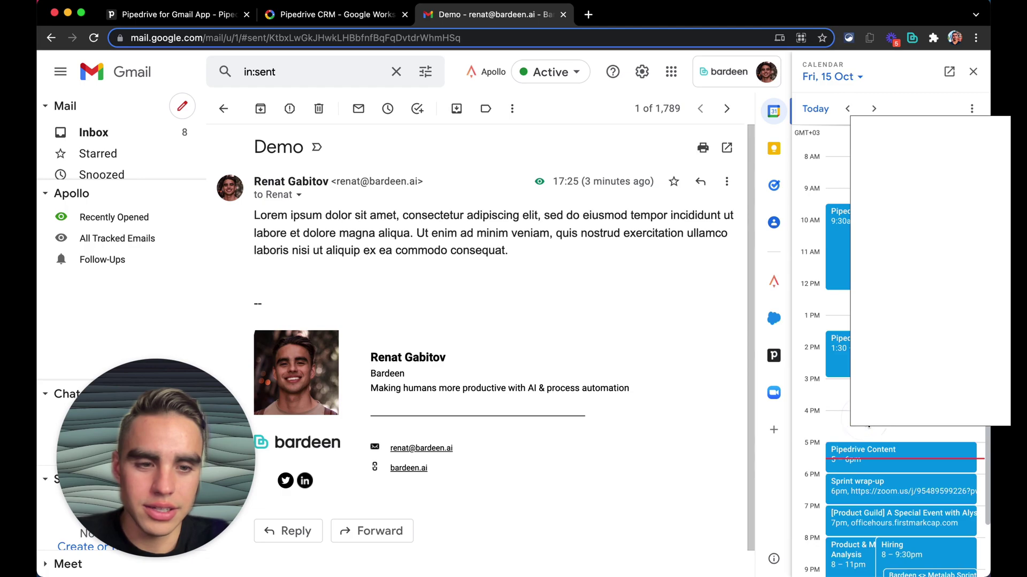
Create a Demo event for Fri 15 Oct, 4:00–5:15pm, and reopen Bardeen's Clearbit results
{"action": "left_click", "coordinate": [866, 424]}
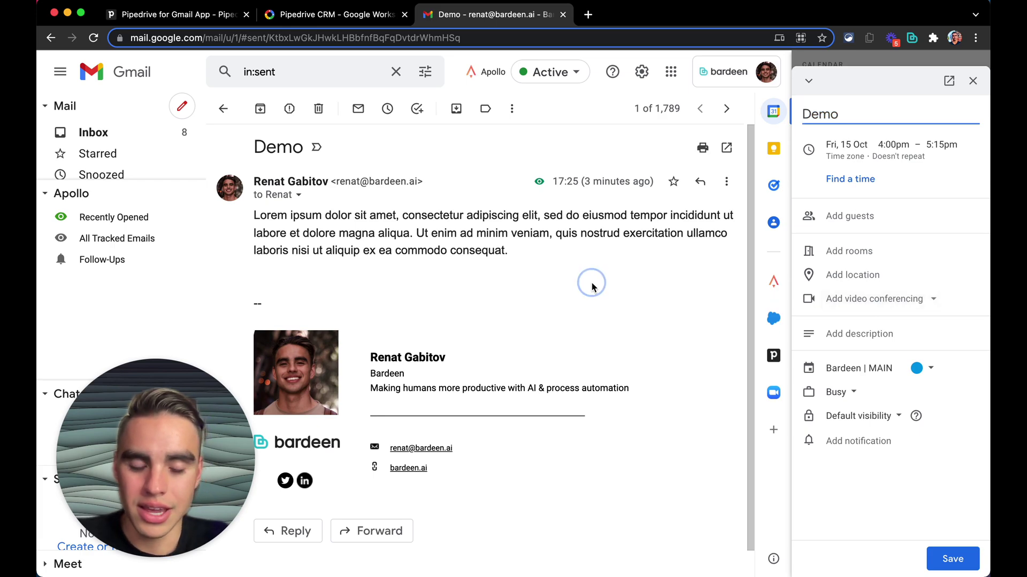
{"action": "key", "text": "alt+b"}
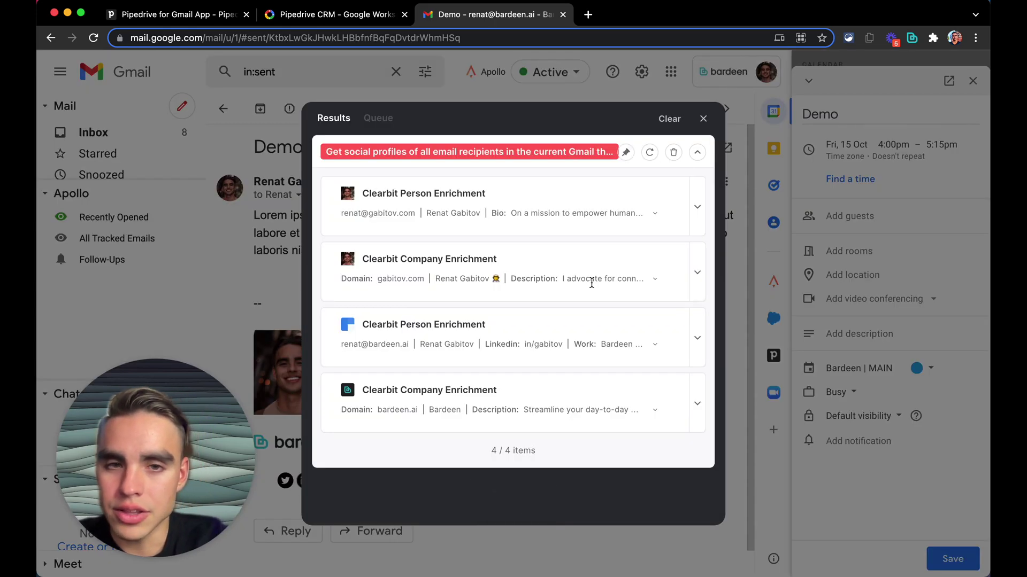
Run the Zoom-call playbook for a 30-minute 'Demo Call' tomorrow at 17:00
{"action": "left_click", "coordinate": [702, 119]}
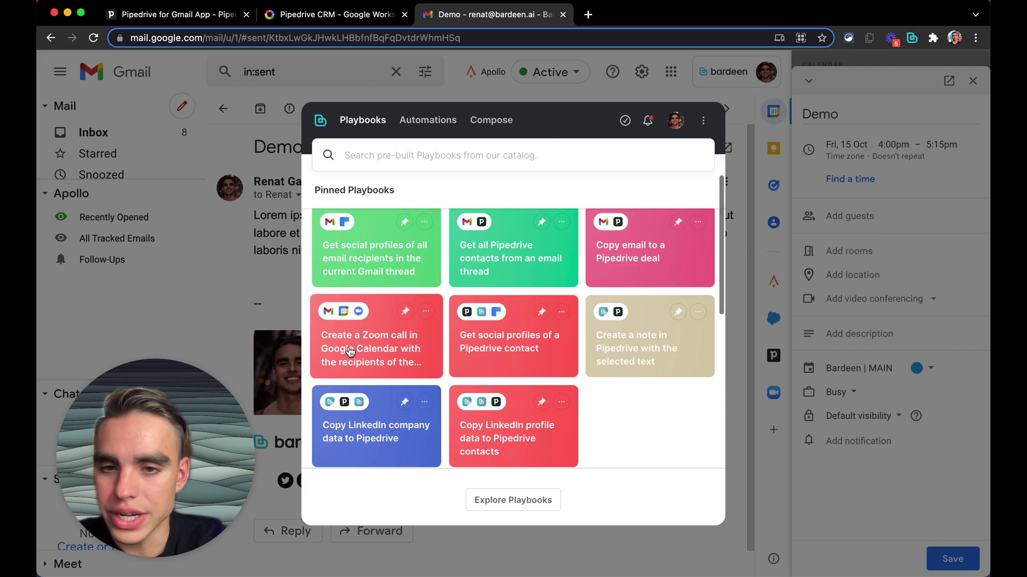
{"action": "left_click", "coordinate": [351, 352]}
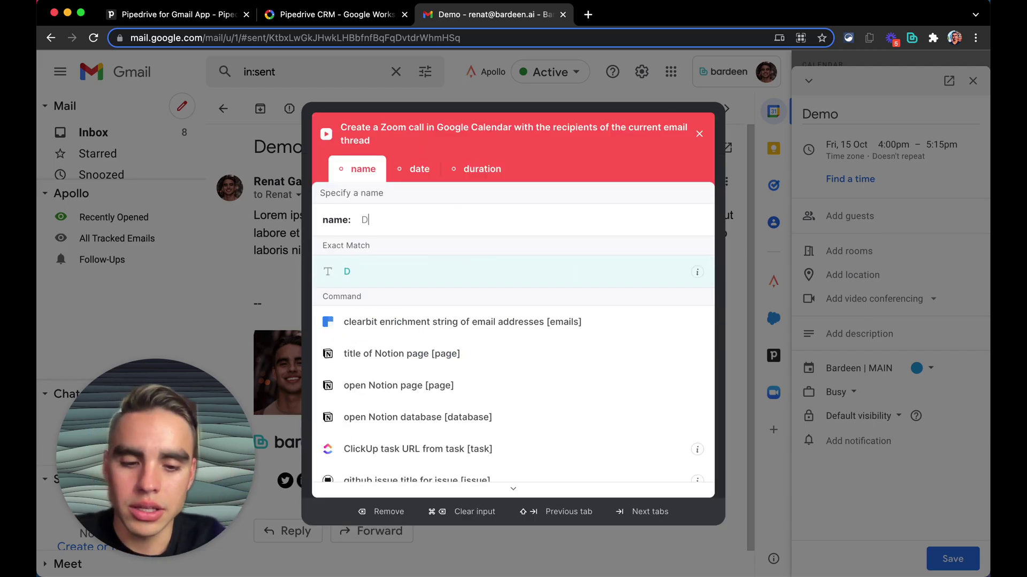
{"action": "type", "text": "Demo Call"}
{"action": "key", "text": "Return"}
{"action": "key", "text": "Tab"}
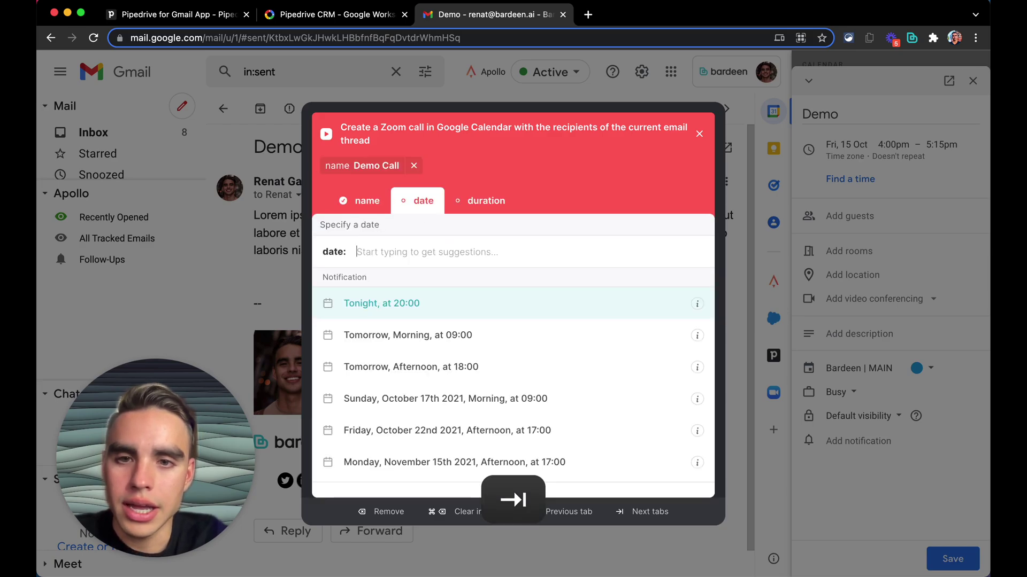
{"action": "type", "text": "Tomorrow 1700"}
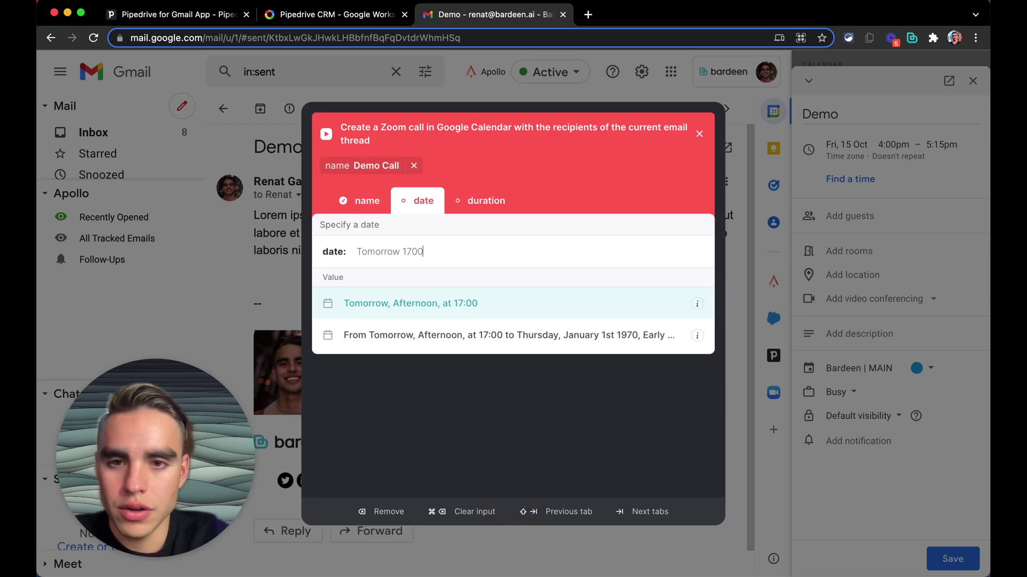
{"action": "key", "text": "Return"}
{"action": "key", "text": "Tab"}
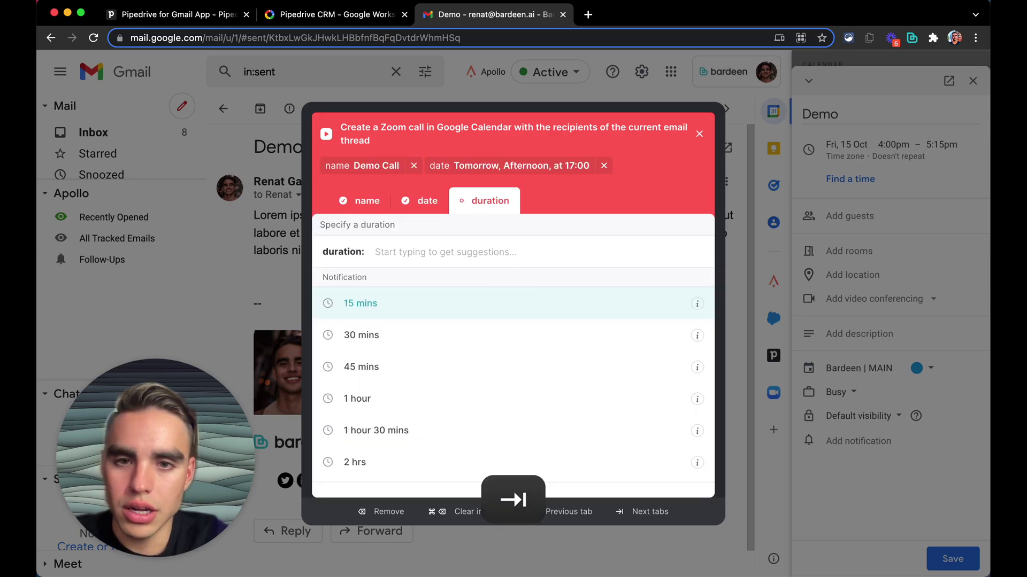
{"action": "left_click", "coordinate": [436, 335]}
{"action": "left_click", "coordinate": [454, 305]}
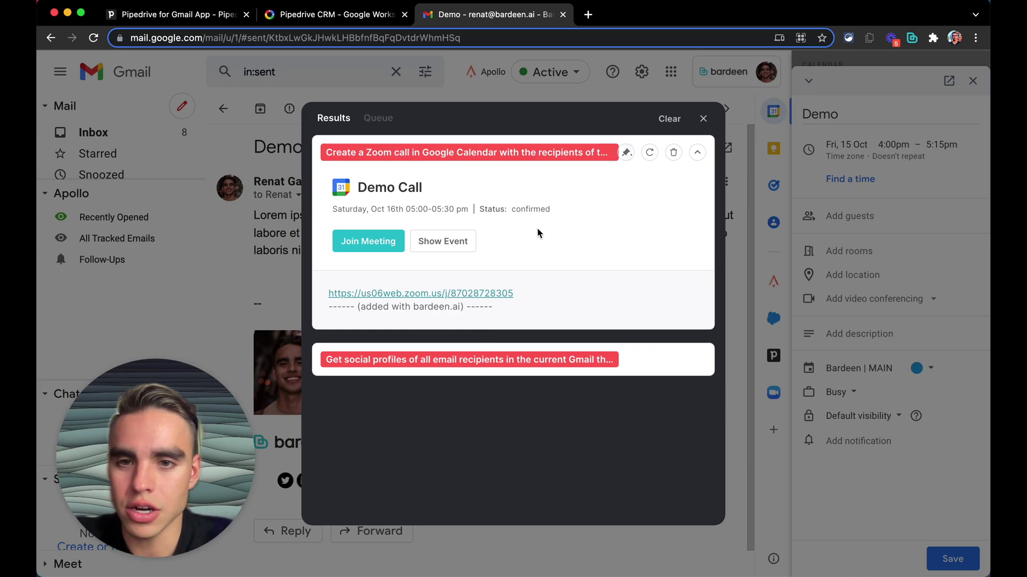
Dismiss the playbook results and the Bardeen popup, then open a blank browser tab
{"action": "left_click", "coordinate": [704, 119]}
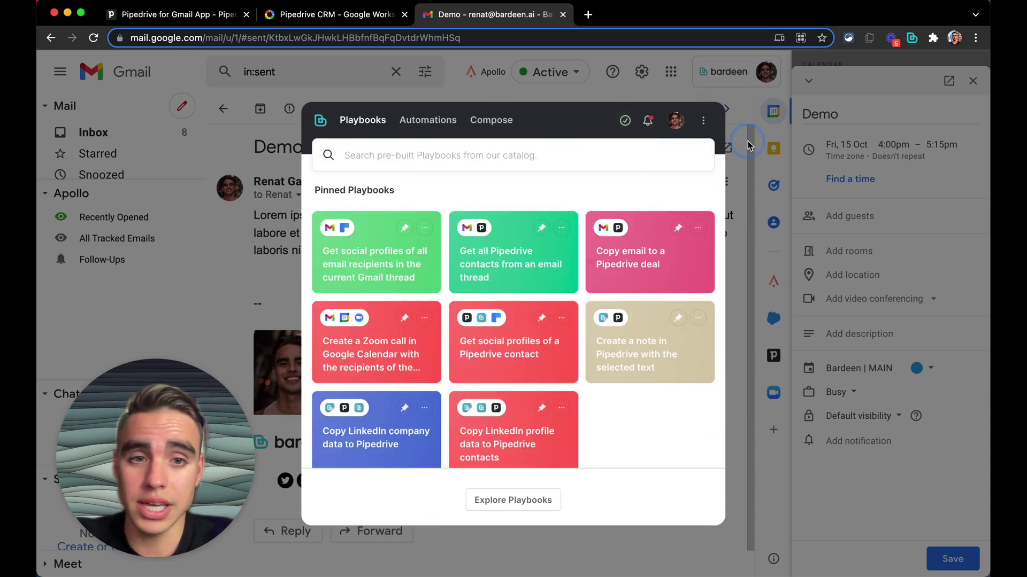
{"action": "left_click", "coordinate": [707, 120]}
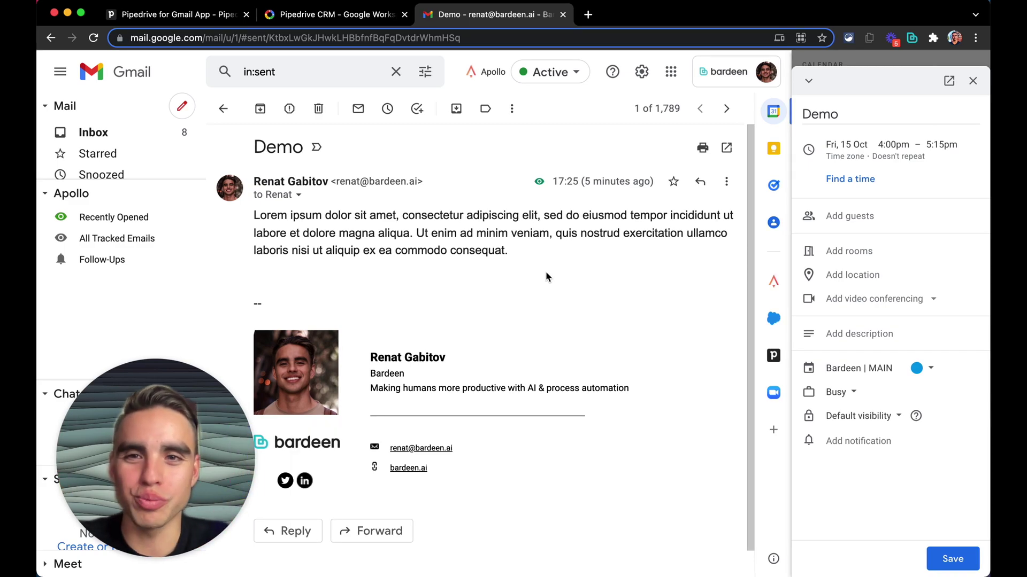
{"action": "key", "text": "super+t"}
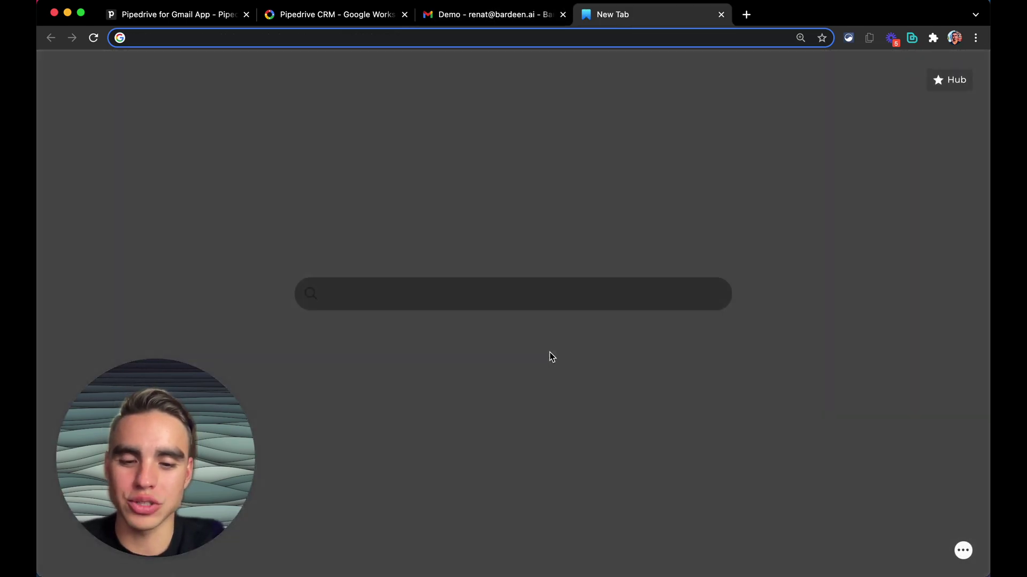
{"action": "type", "text": "google"}
Load google.com and choose Bardeen's 'Add an activity to a Pipedrive deal' playbook
{"action": "key", "text": "Return"}
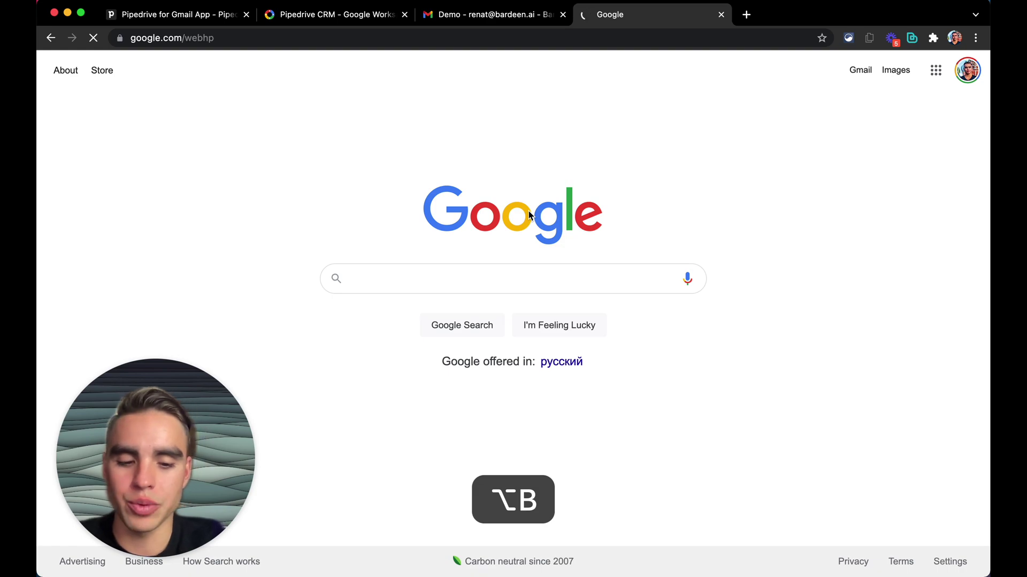
{"action": "key", "text": "alt+b"}
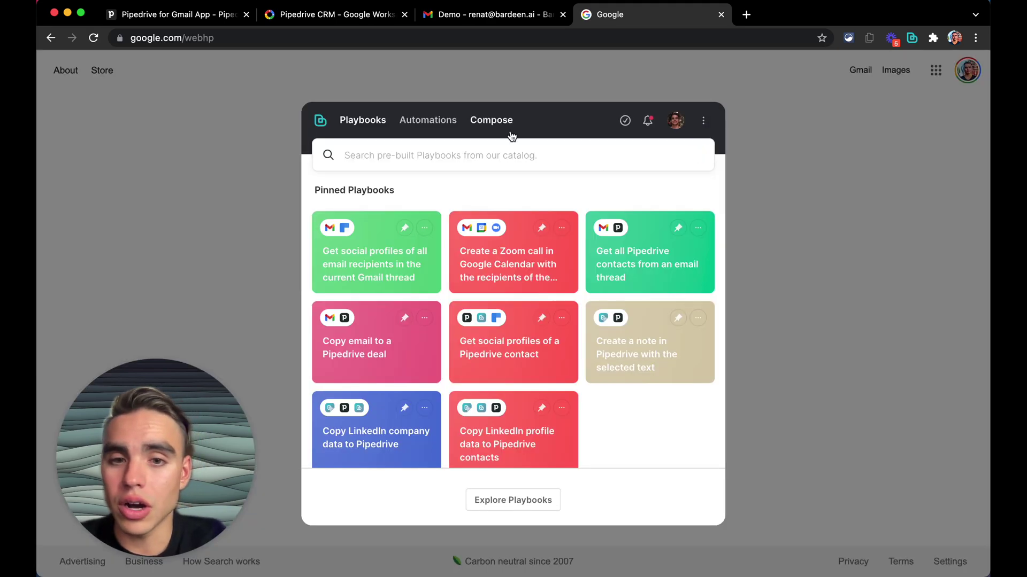
{"action": "scroll", "coordinate": [665, 426], "scroll_direction": "down", "scroll_amount": 2}
{"action": "scroll", "coordinate": [665, 425], "scroll_direction": "up", "scroll_amount": 2}
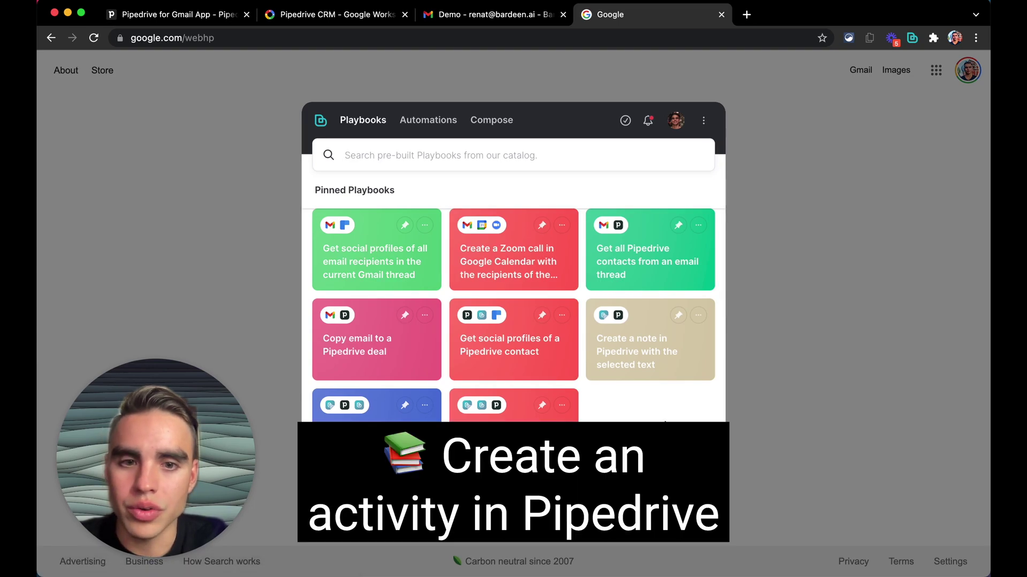
{"action": "left_click", "coordinate": [500, 152]}
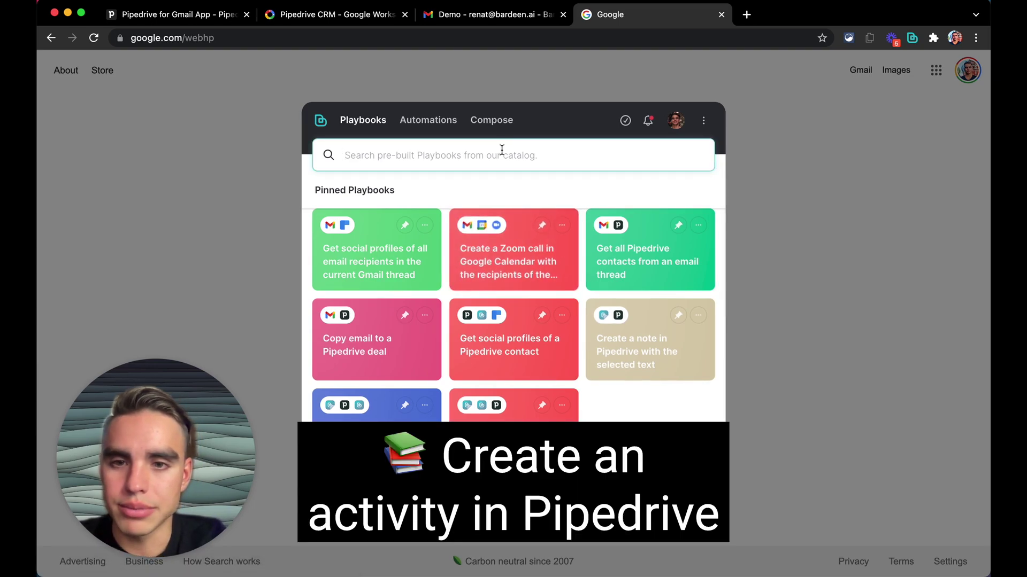
{"action": "type", "text": "activ"}
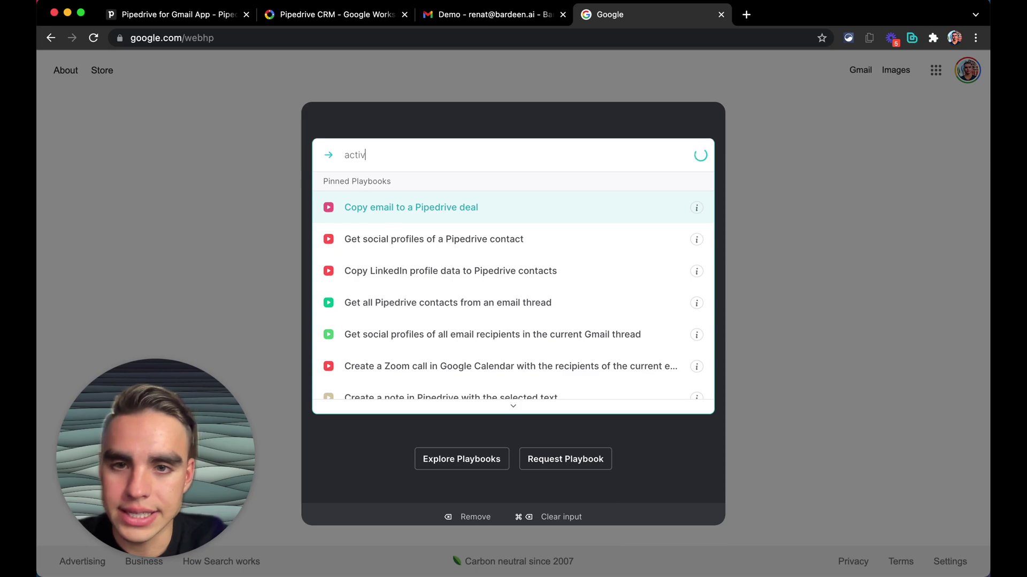
{"action": "type", "text": "ity"}
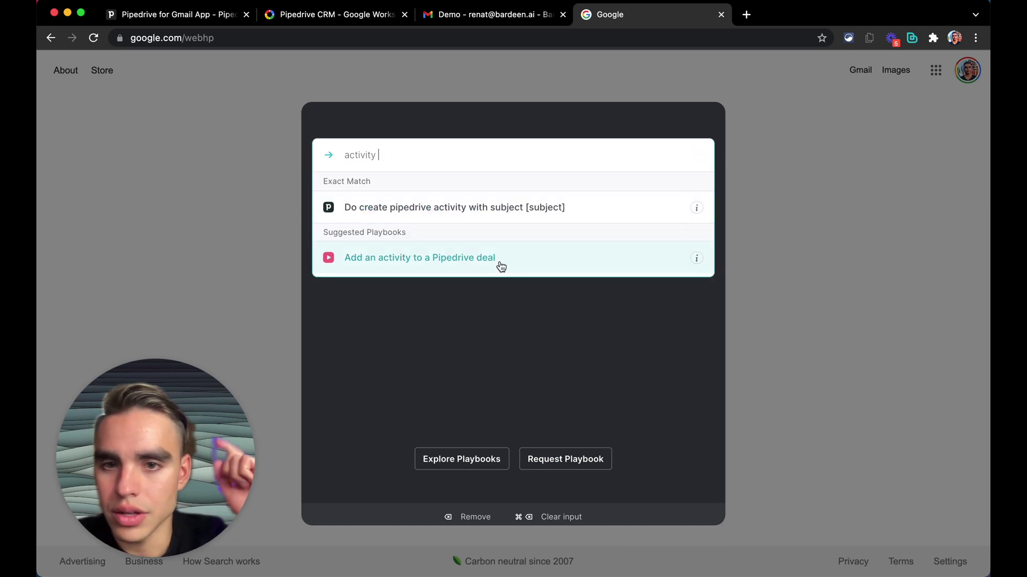
{"action": "left_click", "coordinate": [501, 261]}
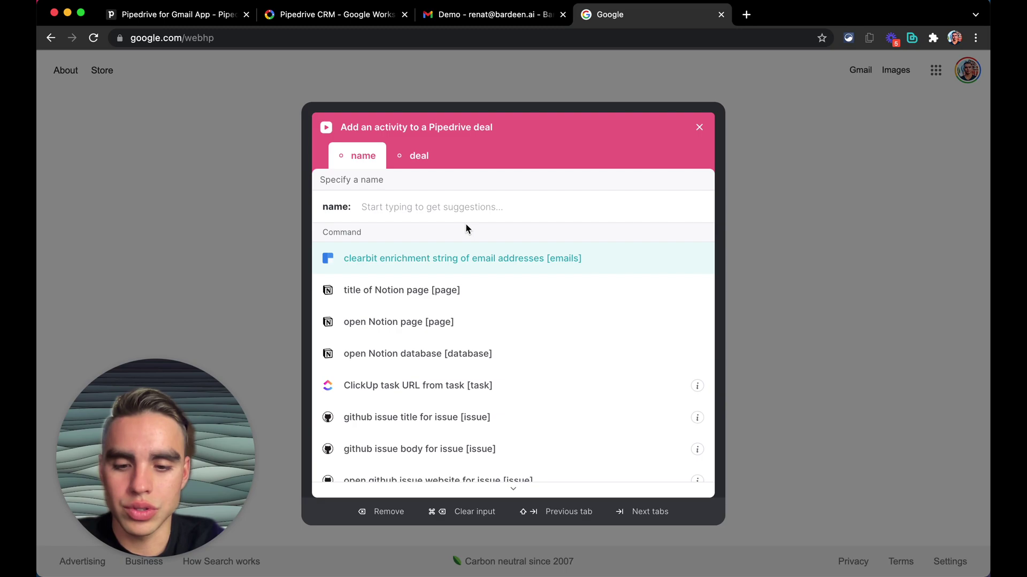
{"action": "type", "text": "Meet Carl"}
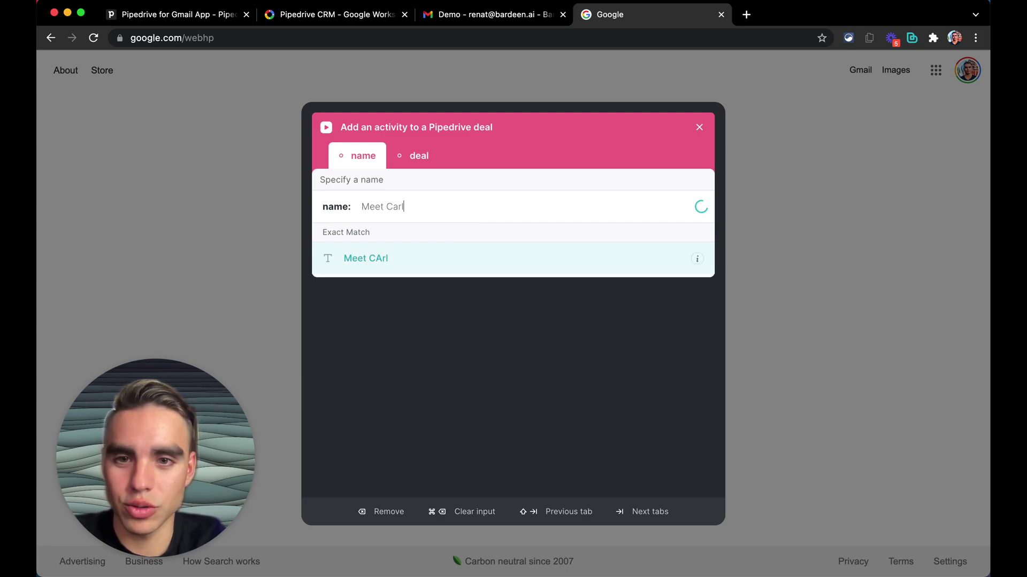
Add the activity 'Meet Carl' to the ABC deal and close the results
{"action": "key", "text": "Tab"}
{"action": "left_click", "coordinate": [423, 195]}
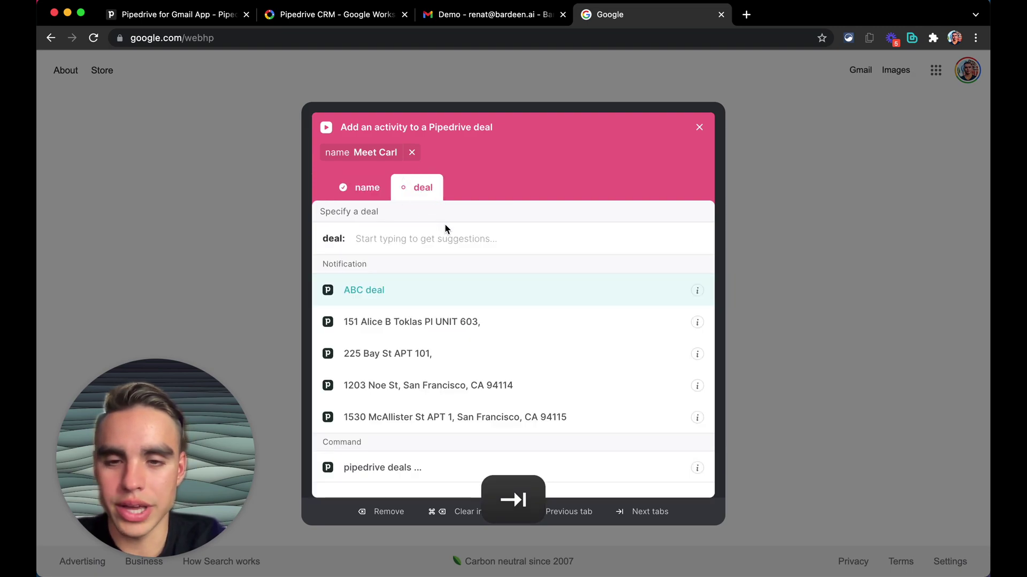
{"action": "left_click", "coordinate": [392, 295]}
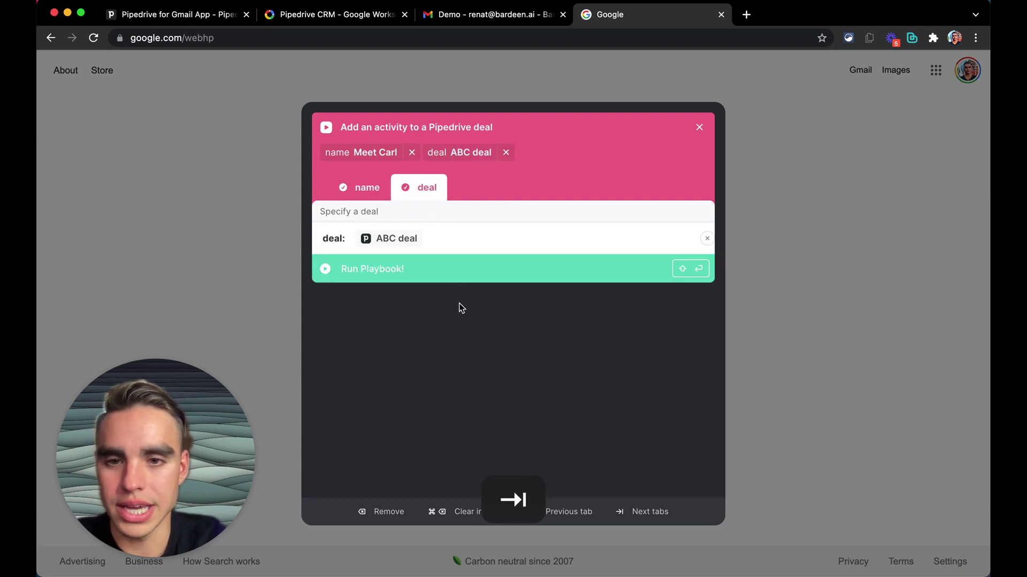
{"action": "left_click", "coordinate": [447, 274]}
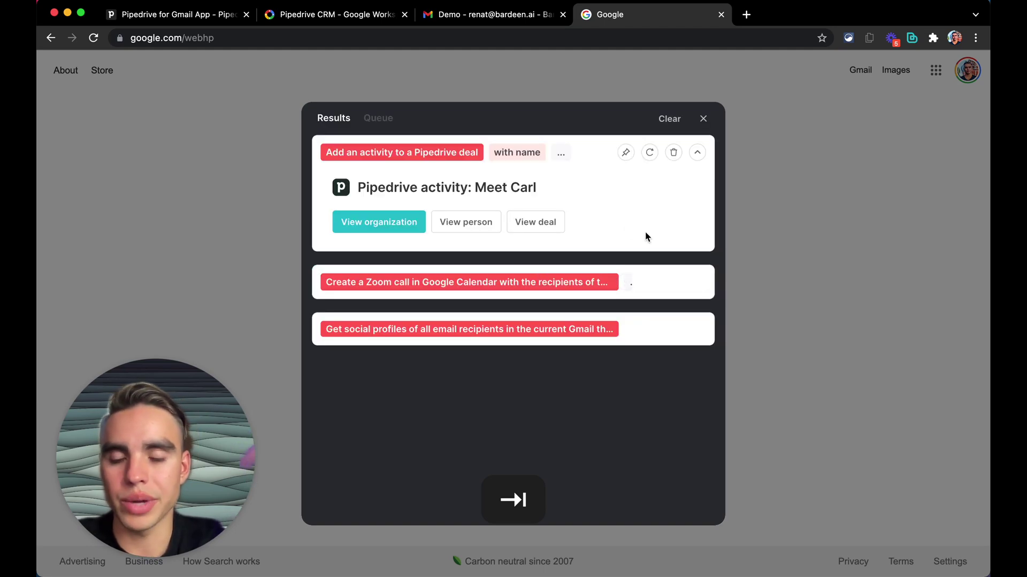
{"action": "left_click", "coordinate": [791, 277]}
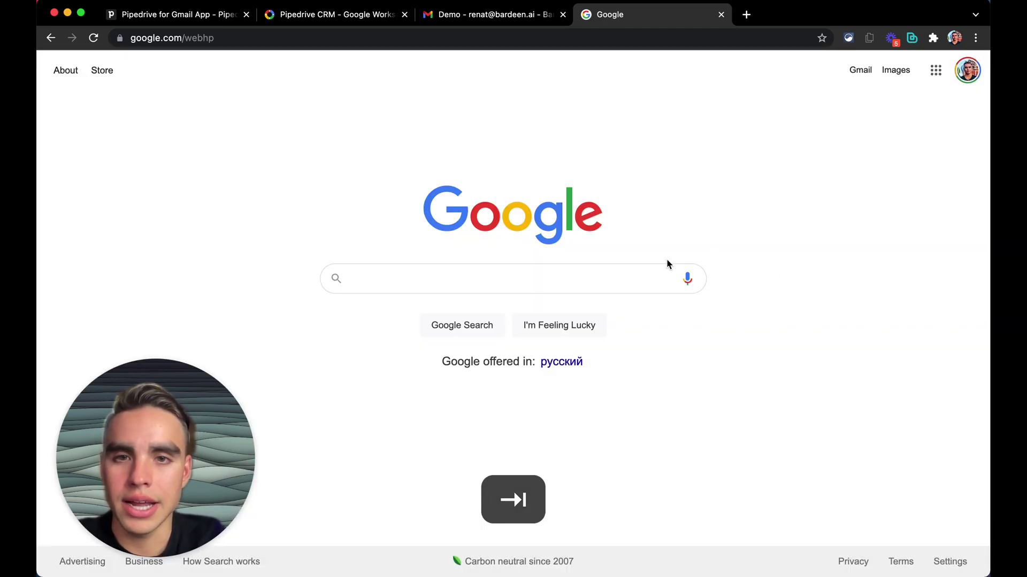
Expand and select the Pipedrive CRM listing's overview text, then summon Bardeen over it
{"action": "left_click", "coordinate": [337, 15]}
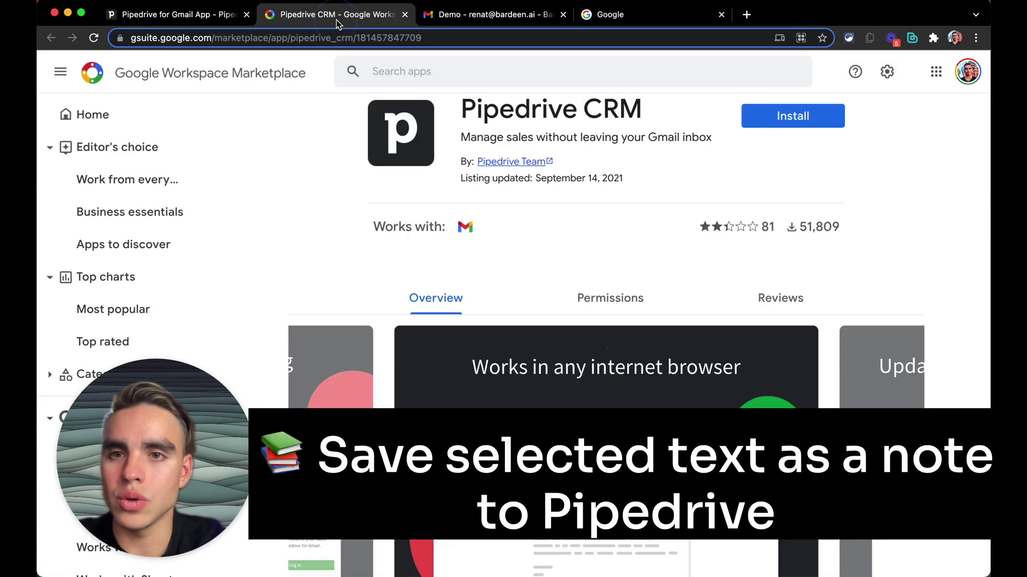
{"action": "scroll", "coordinate": [416, 205], "scroll_direction": "down", "scroll_amount": 5}
{"action": "scroll", "coordinate": [416, 205], "scroll_direction": "down", "scroll_amount": 3}
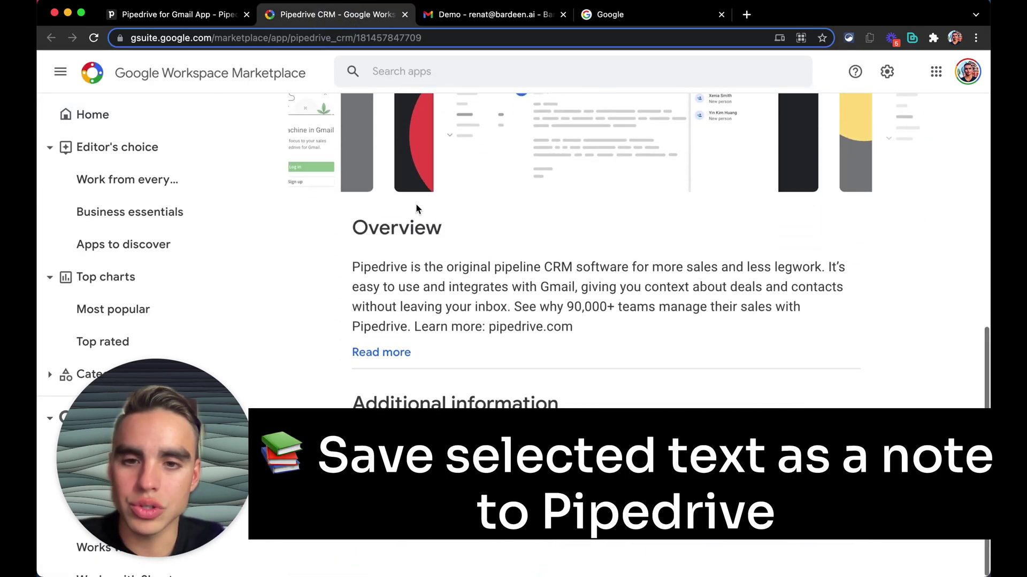
{"action": "left_click", "coordinate": [381, 352]}
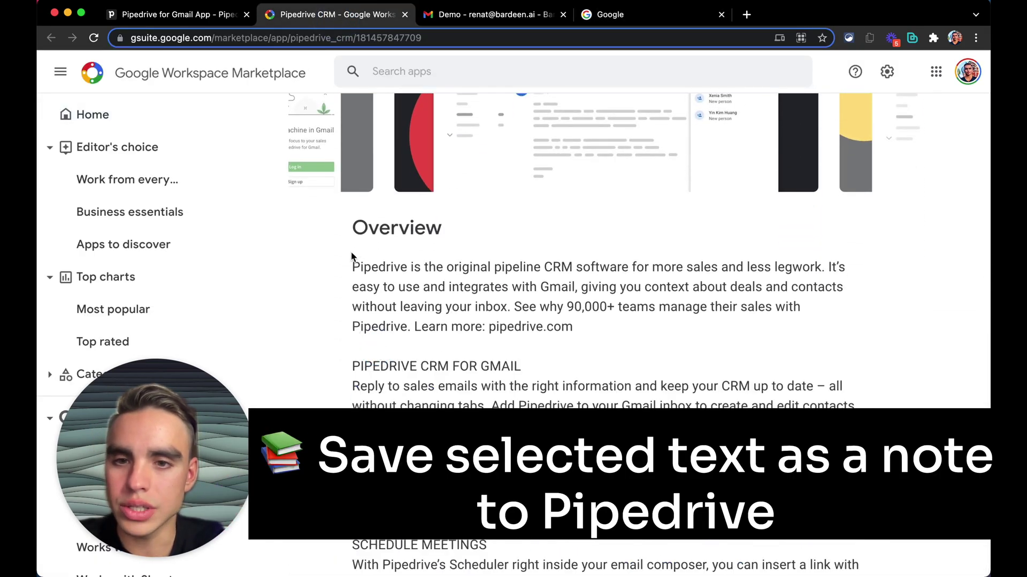
{"action": "scroll", "coordinate": [353, 256], "scroll_direction": "down", "scroll_amount": 1}
{"action": "left_click_drag", "start_coordinate": [353, 251], "coordinate": [660, 522]}
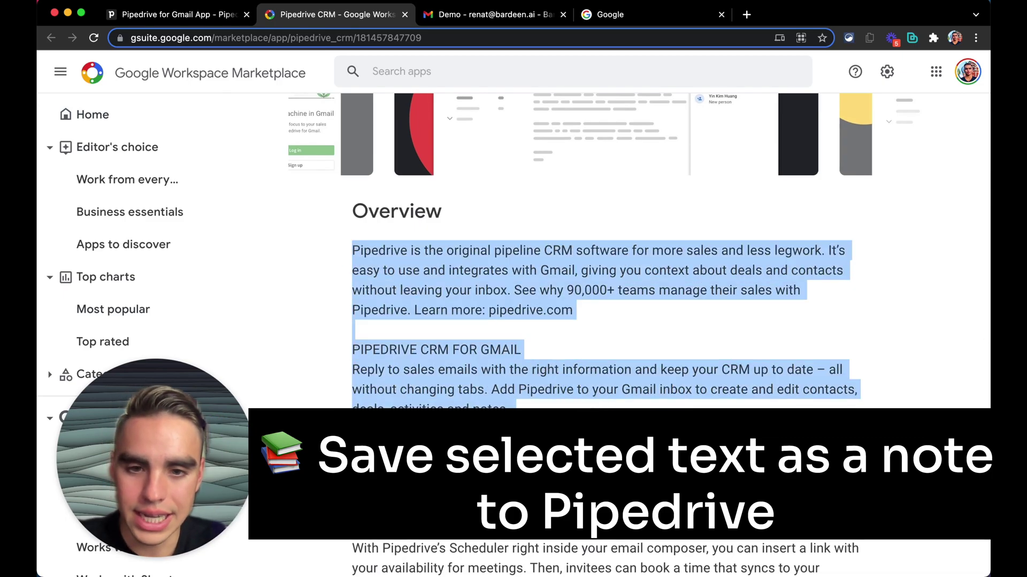
{"action": "key", "text": "alt+b"}
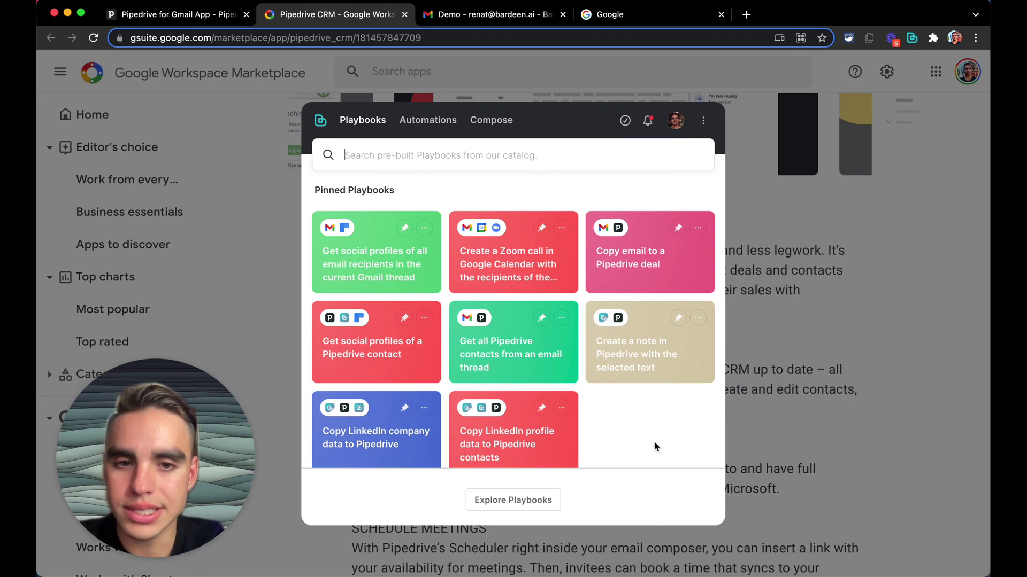
{"action": "scroll", "coordinate": [655, 447], "scroll_direction": "down", "scroll_amount": 1}
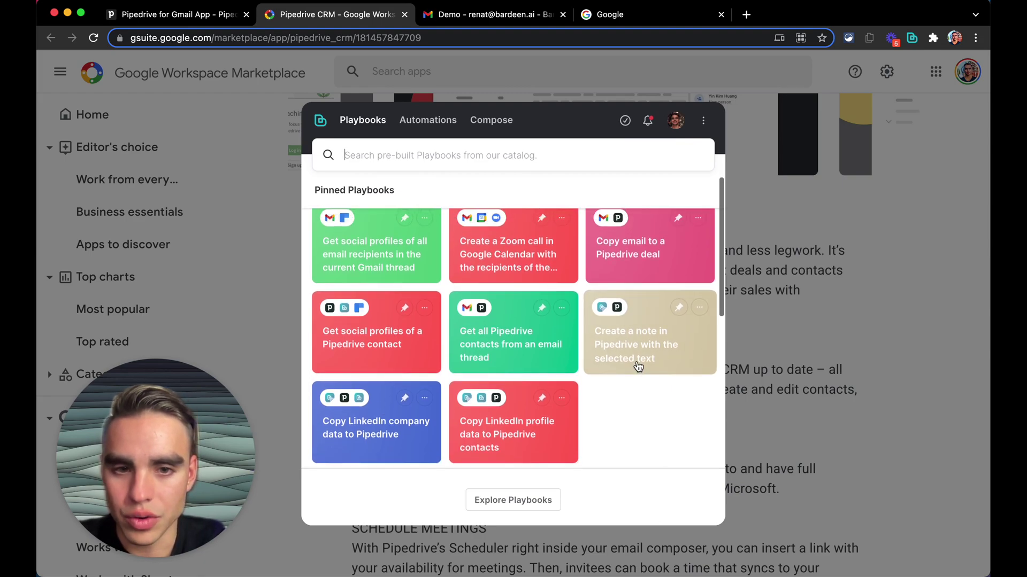
{"action": "left_click", "coordinate": [638, 361]}
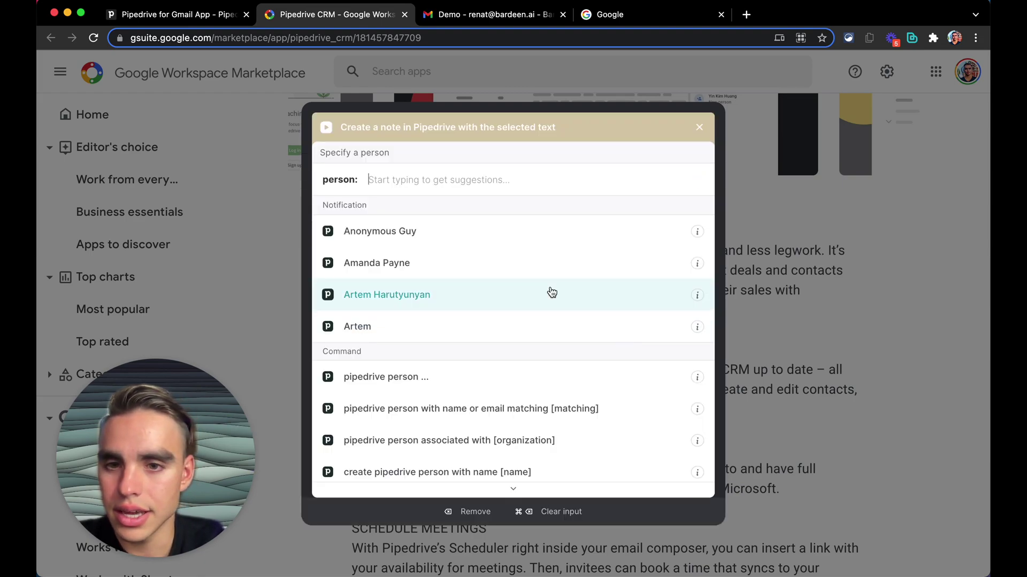
{"action": "scroll", "coordinate": [552, 293], "scroll_direction": "down", "scroll_amount": 1}
{"action": "scroll", "coordinate": [552, 292], "scroll_direction": "up", "scroll_amount": 1}
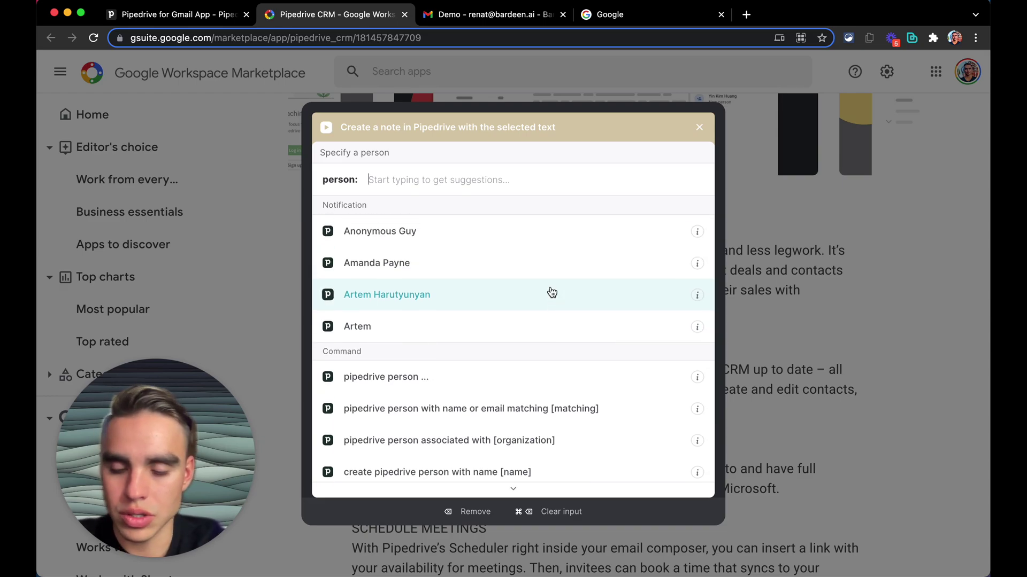
{"action": "type", "text": "renat"}
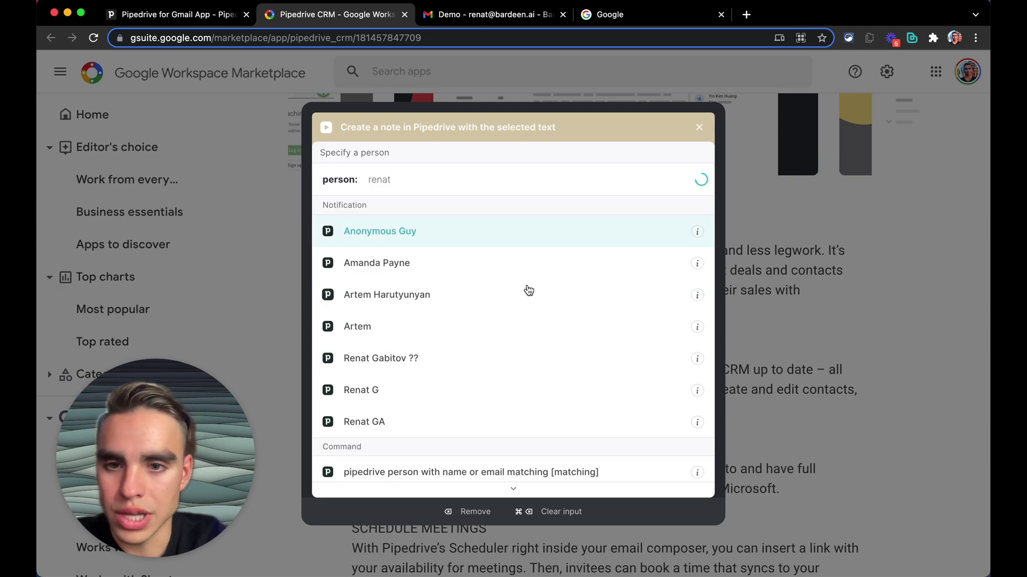
{"action": "scroll", "coordinate": [468, 366], "scroll_direction": "down", "scroll_amount": 1}
{"action": "scroll", "coordinate": [468, 377], "scroll_direction": "down", "scroll_amount": 2}
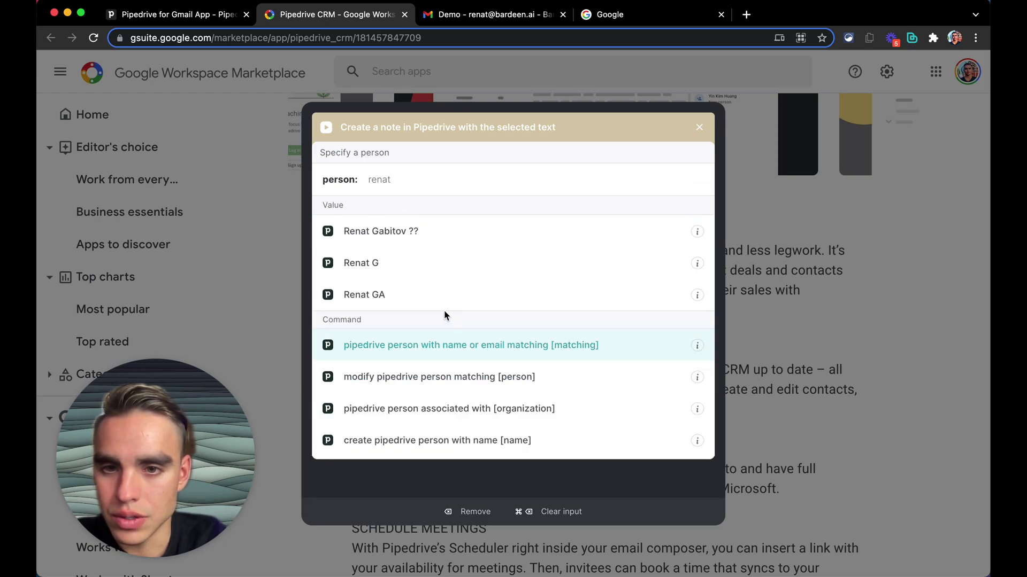
{"action": "left_click", "coordinate": [430, 293]}
{"action": "left_click", "coordinate": [417, 238]}
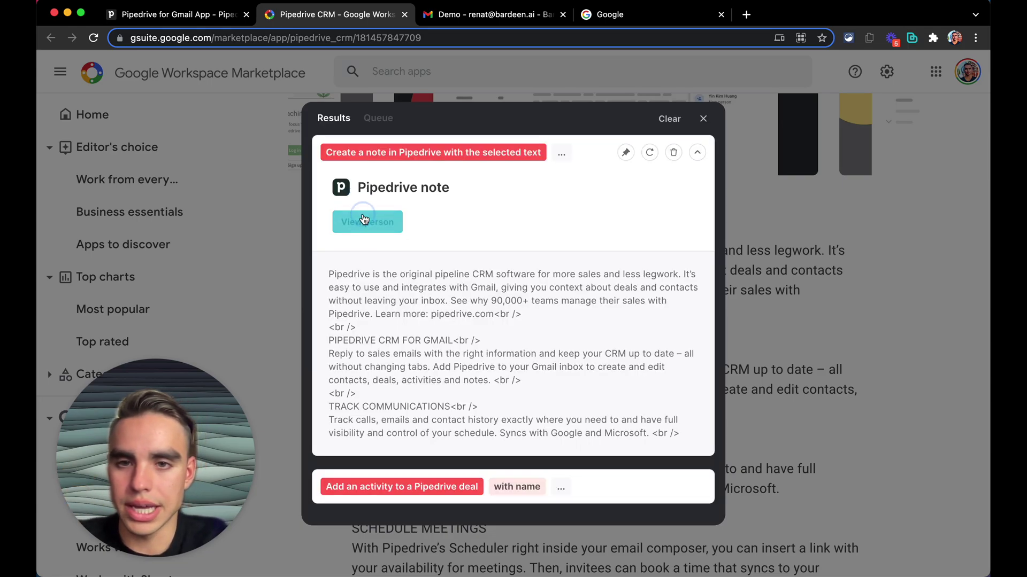
{"action": "left_click", "coordinate": [363, 220]}
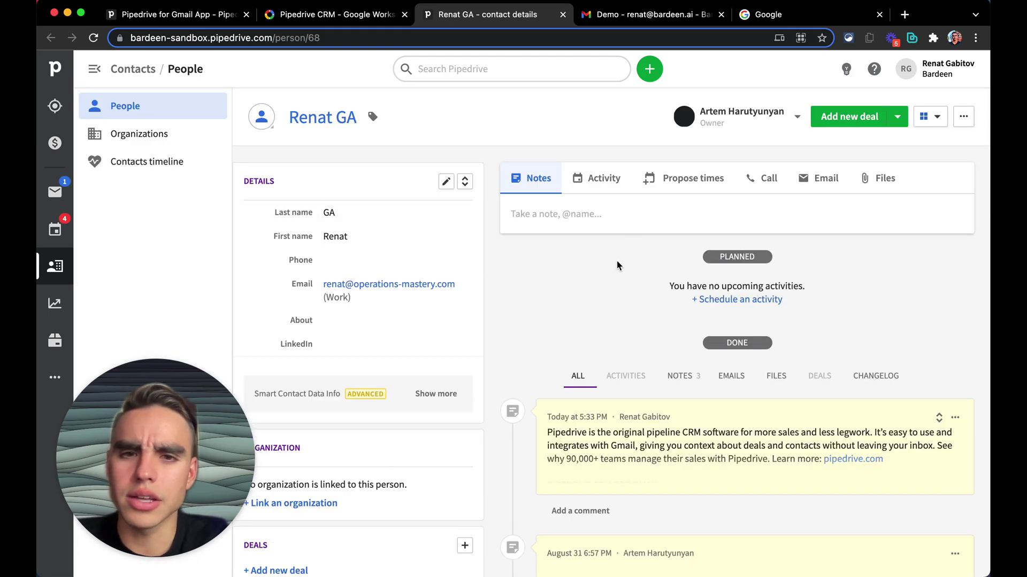
{"action": "scroll", "coordinate": [617, 264], "scroll_direction": "down", "scroll_amount": 3}
{"action": "scroll", "coordinate": [618, 265], "scroll_direction": "down", "scroll_amount": 3}
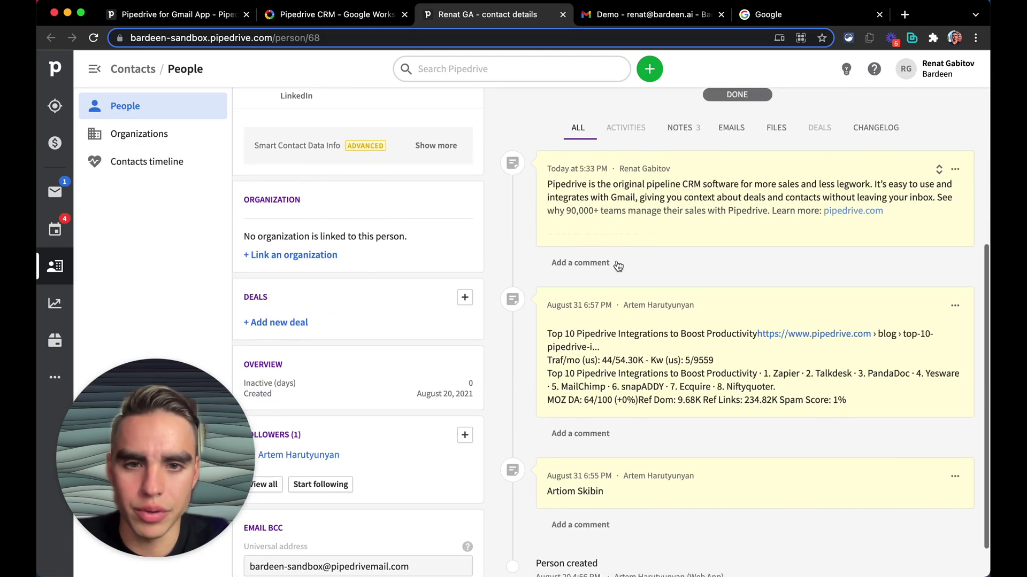
Expand Renat GA's new note to its full text, then return to the marketplace listing
{"action": "left_click", "coordinate": [938, 169]}
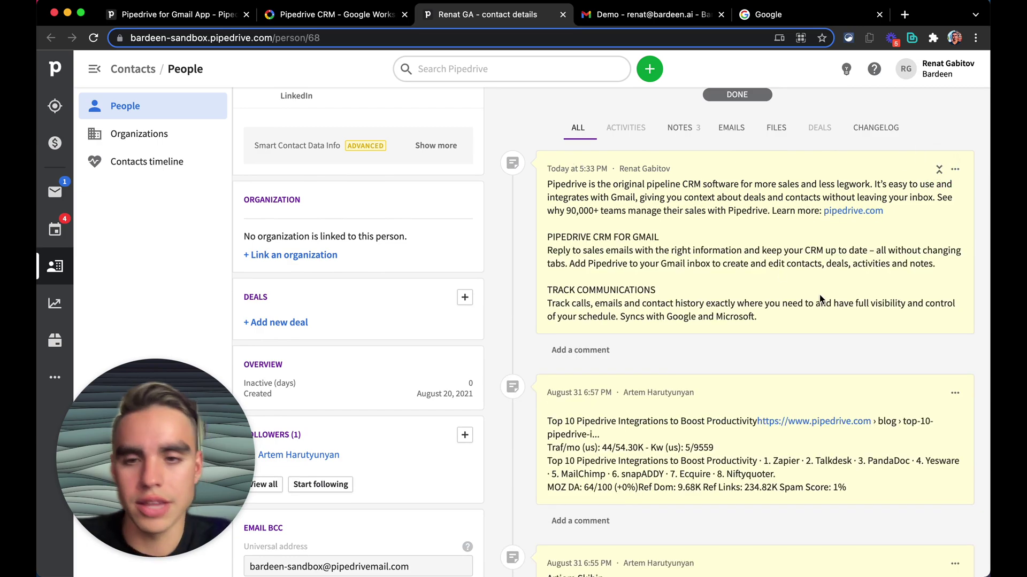
{"action": "left_click", "coordinate": [337, 14]}
{"action": "scroll", "coordinate": [467, 247], "scroll_direction": "down", "scroll_amount": 5}
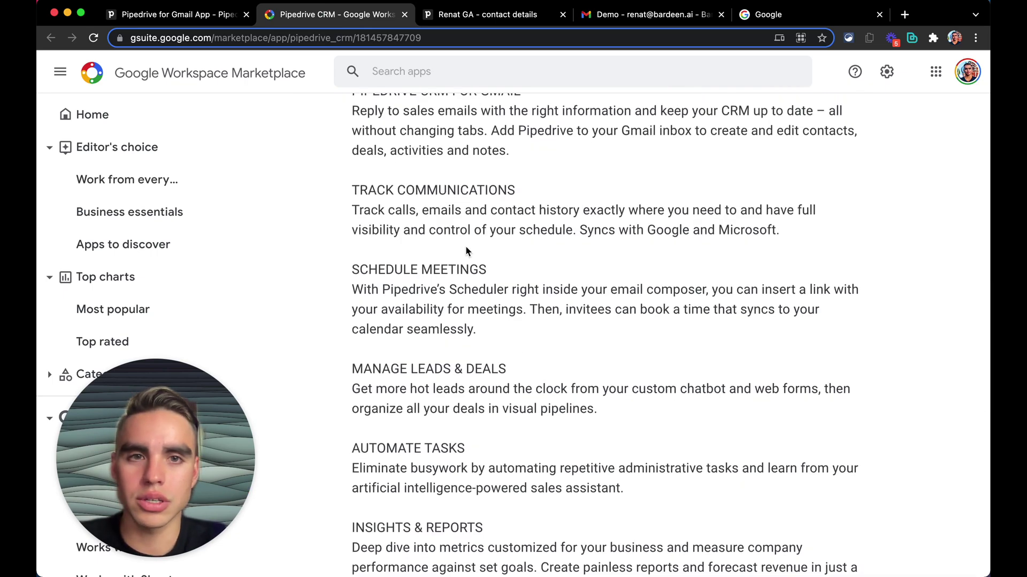